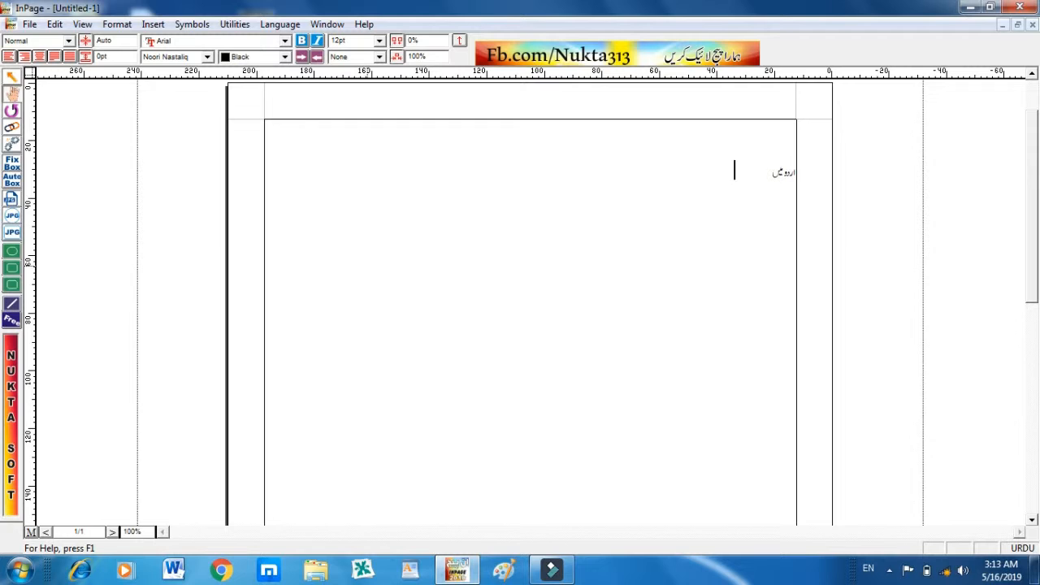
- Finish the Urdu line with "کیسے بنائے!" and copy the whole line
{"action": "type", "text": "کیسے"}
{"action": "left_click_drag", "start_coordinate": [699, 172], "coordinate": [786, 182]}
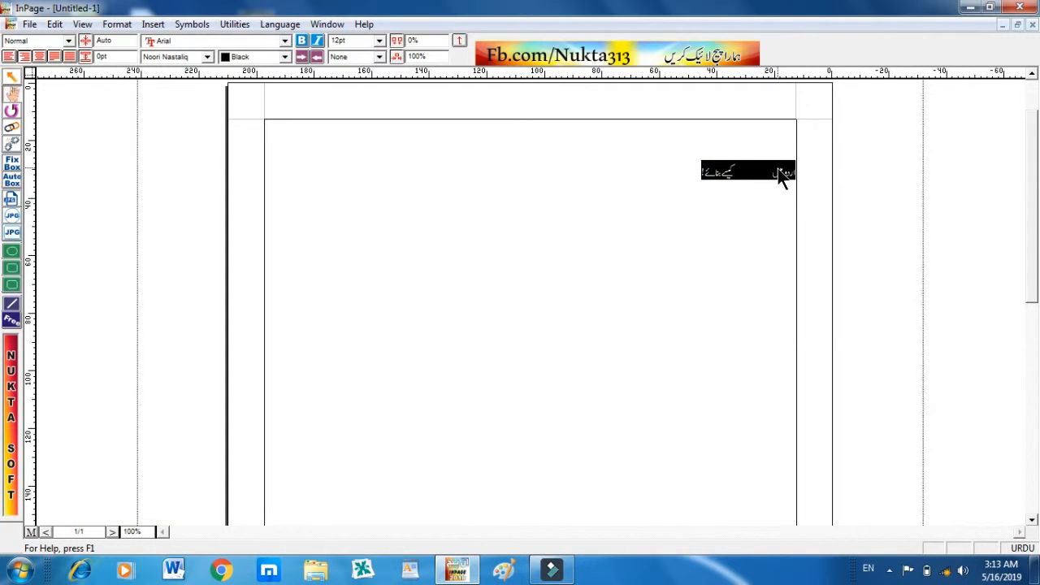
{"action": "right_click", "coordinate": [778, 172]}
{"action": "left_click", "coordinate": [808, 249]}
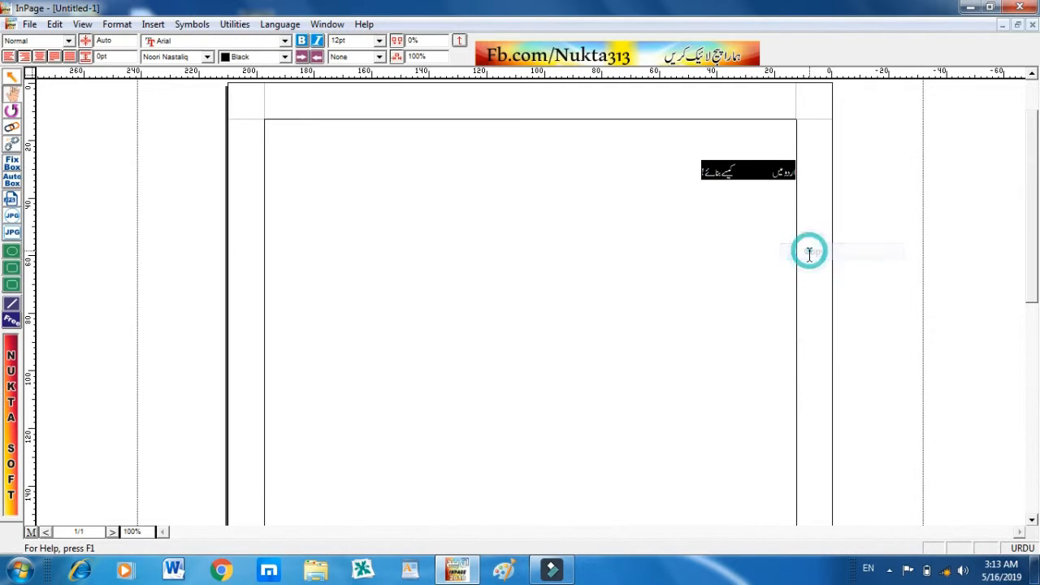
- Draw a separate text box about 44 mm wide and 10 mm high below the line and paste the copied Urdu text into it
{"action": "left_click", "coordinate": [12, 167]}
{"action": "left_click_drag", "start_coordinate": [353, 232], "coordinate": [479, 260]}
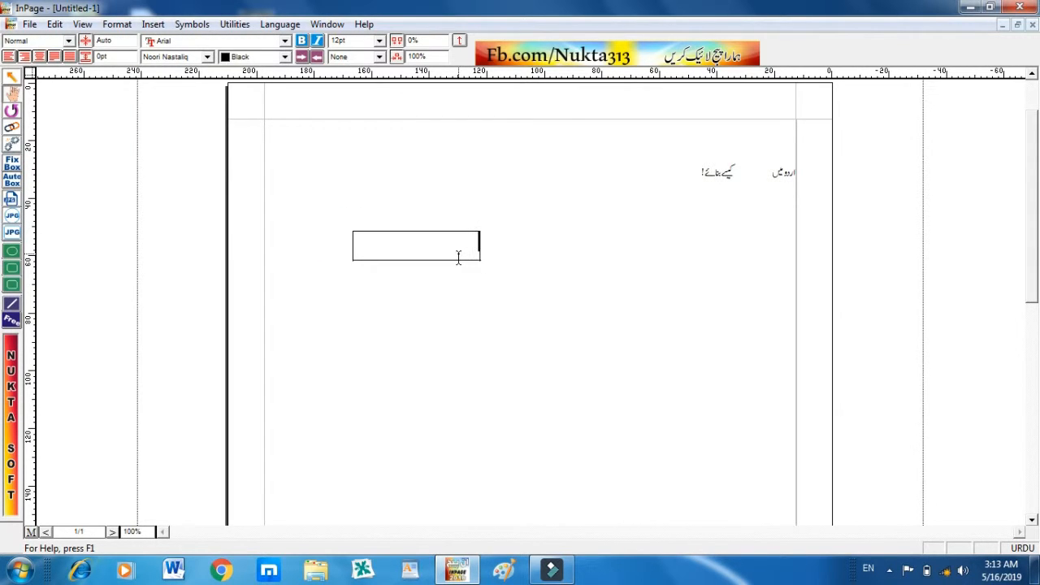
{"action": "right_click", "coordinate": [453, 240]}
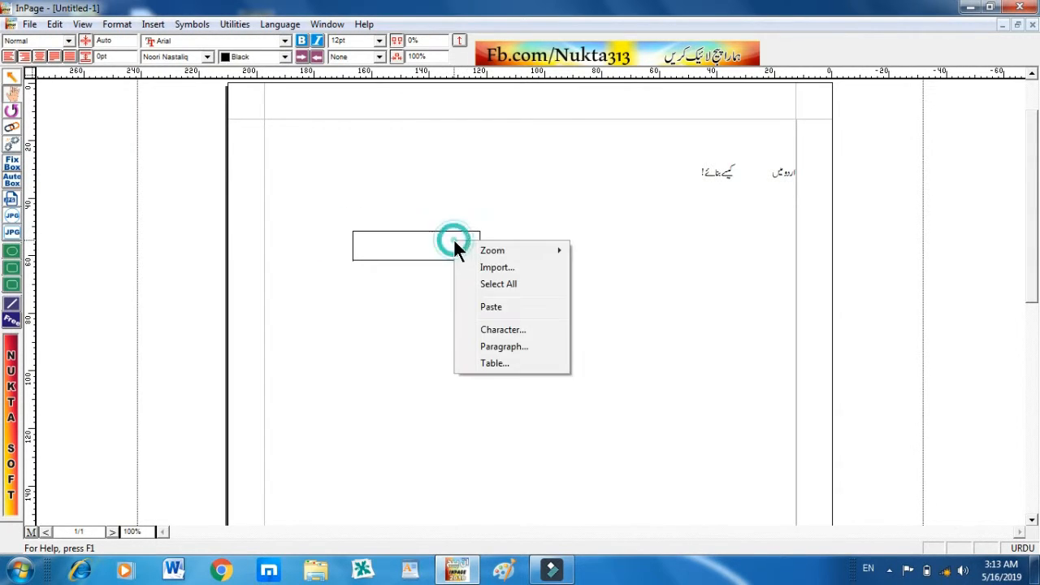
{"action": "left_click", "coordinate": [488, 307]}
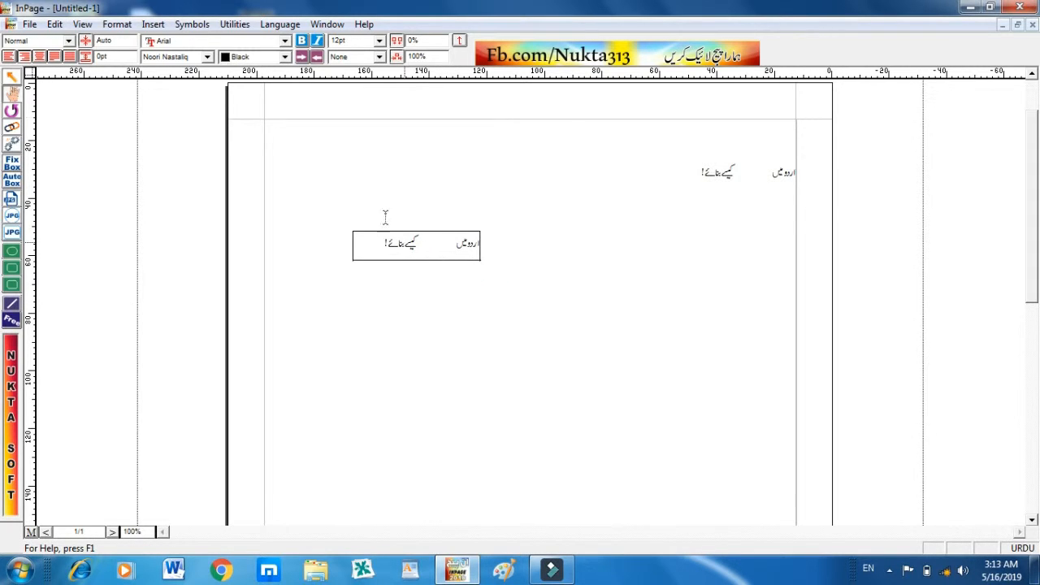
- Select the new Urdu text box as an object and copy it
{"action": "left_click", "coordinate": [11, 81]}
{"action": "left_click", "coordinate": [418, 248]}
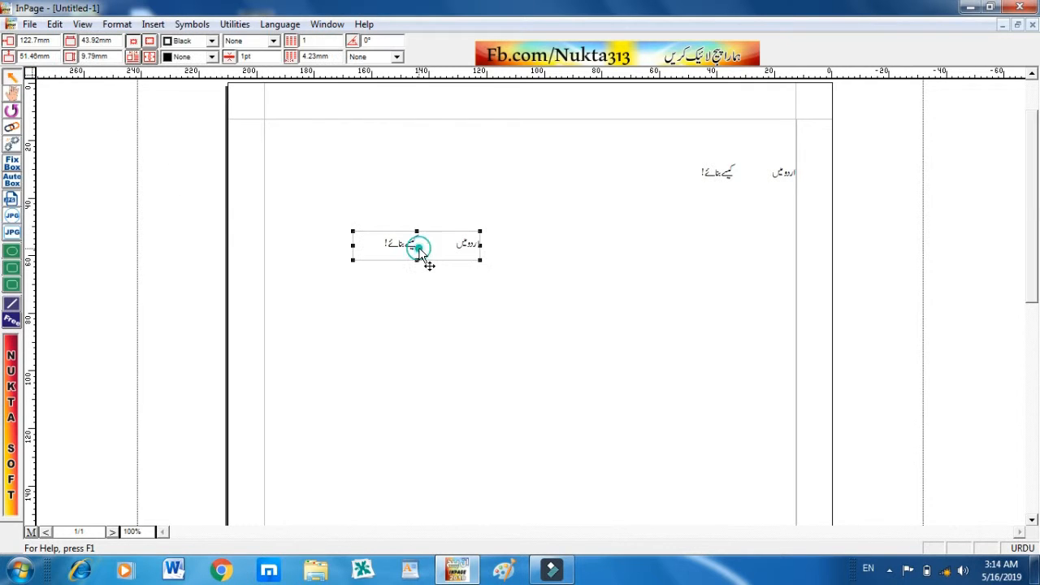
{"action": "right_click", "coordinate": [418, 248]}
{"action": "left_click", "coordinate": [465, 315]}
- Switch to CorelDRAW and create a new blank graphic
{"action": "left_click", "coordinate": [363, 574]}
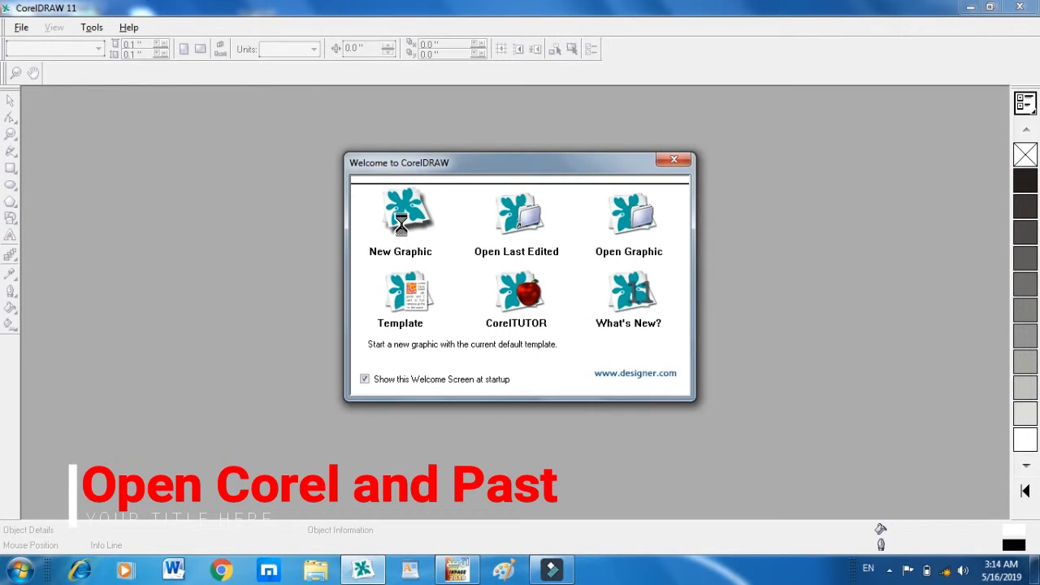
{"action": "left_click", "coordinate": [404, 221]}
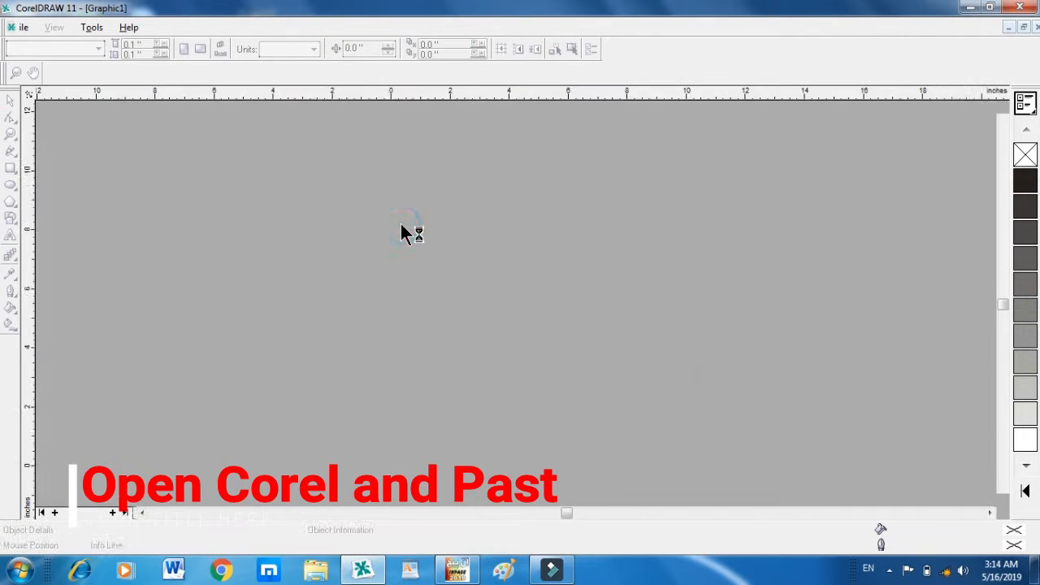
{"action": "double_click", "coordinate": [12, 170]}
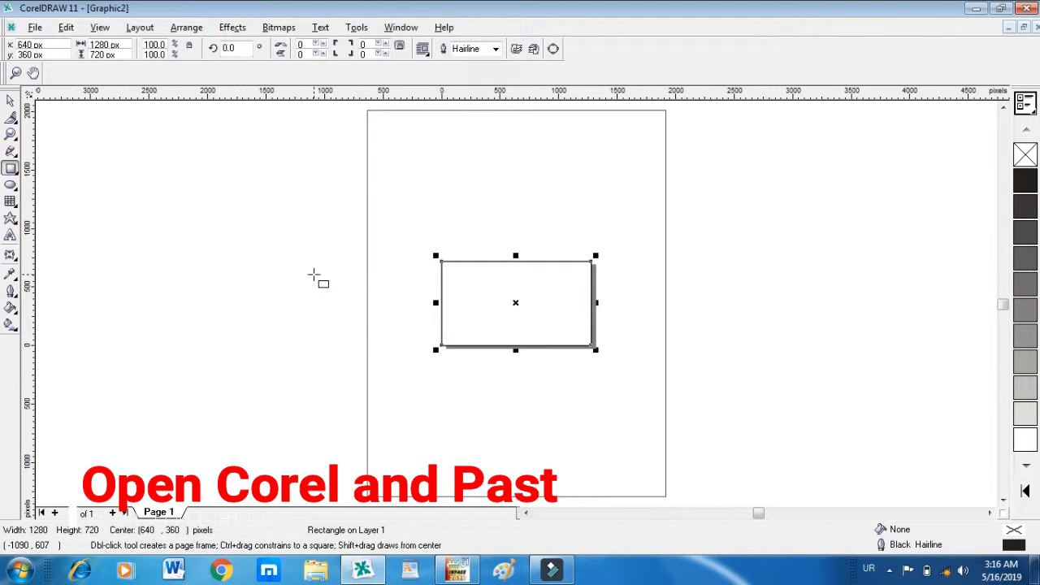
{"action": "left_click", "coordinate": [35, 28]}
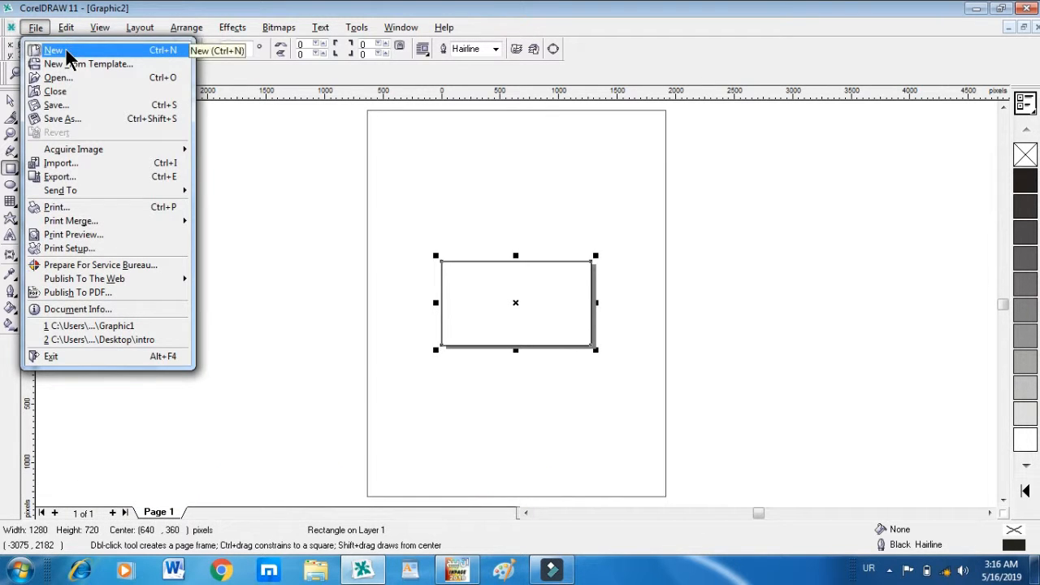
{"action": "left_click", "coordinate": [66, 50]}
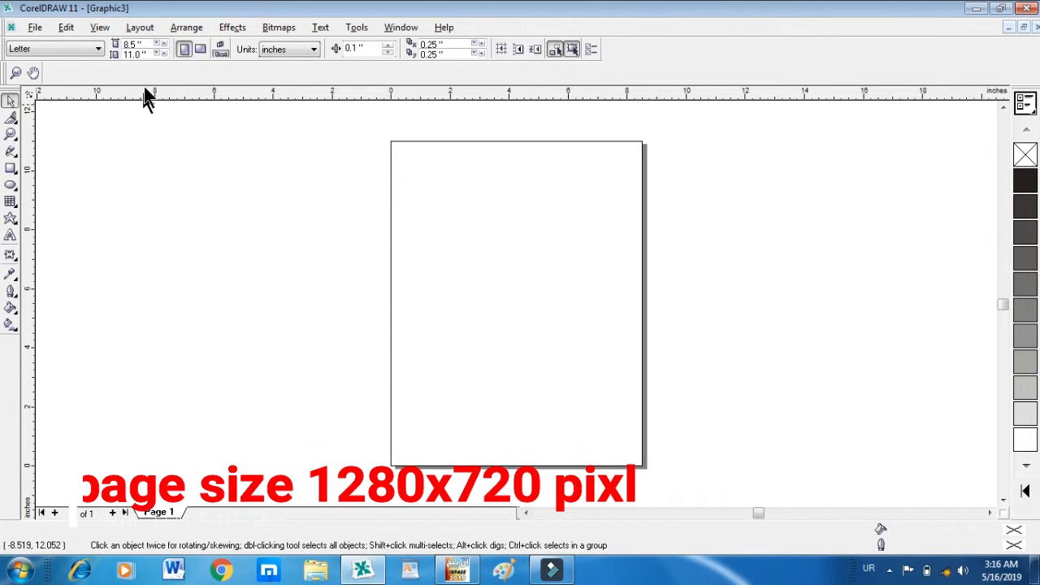
- Set the page to landscape, with pixels as the unit and a size of 1280 by 720 px
{"action": "left_click", "coordinate": [201, 48]}
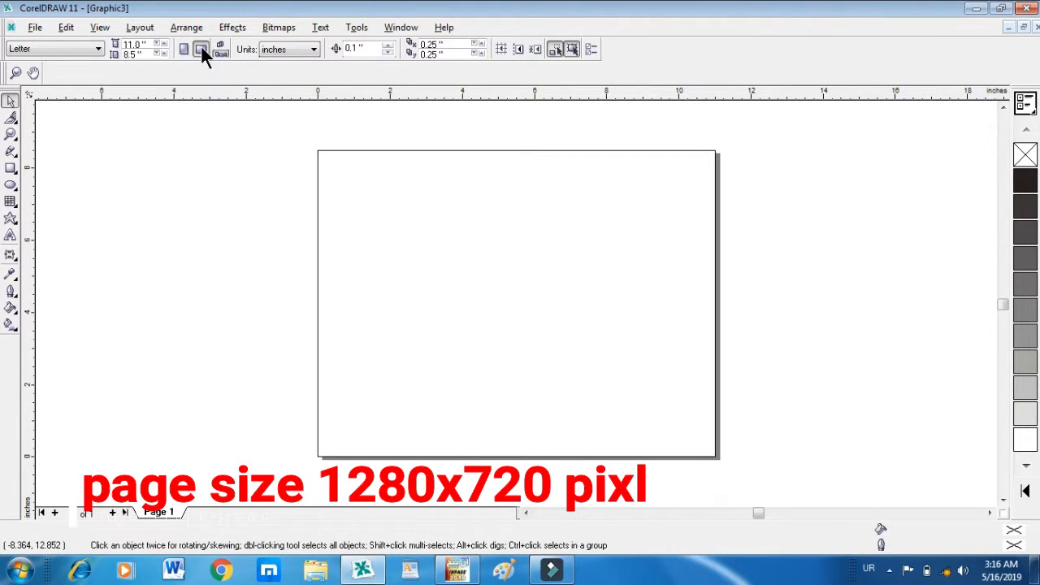
{"action": "left_click", "coordinate": [314, 49]}
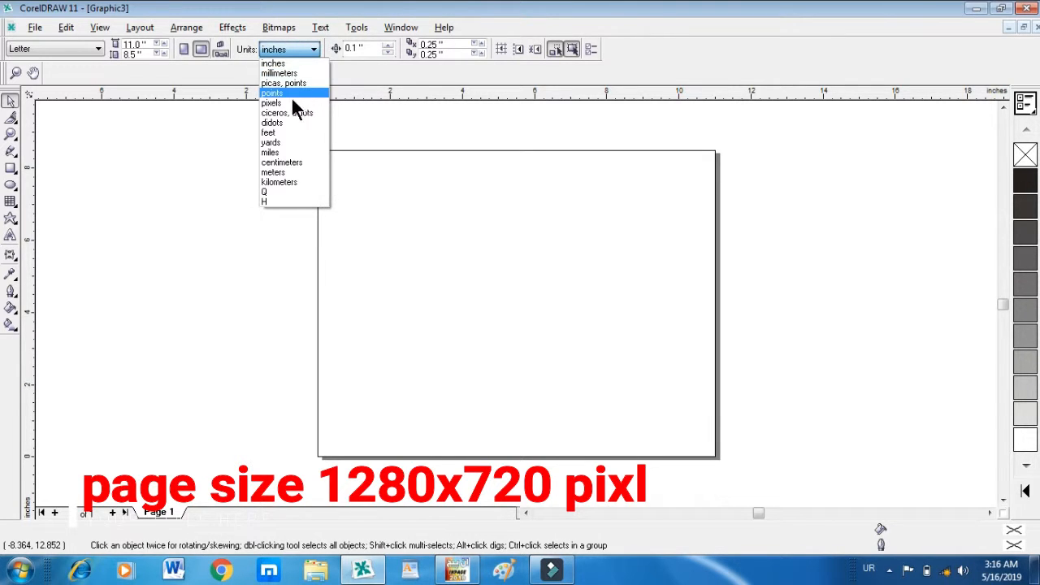
{"action": "left_click", "coordinate": [292, 102]}
{"action": "double_click", "coordinate": [137, 45]}
{"action": "type", "text": "128"}
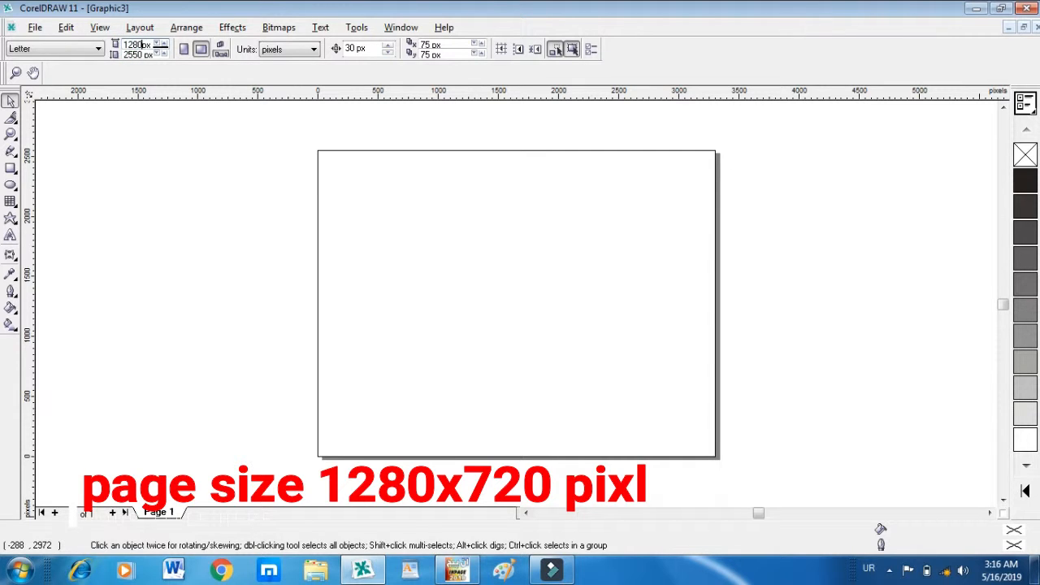
{"action": "double_click", "coordinate": [132, 54]}
{"action": "type", "text": "7"}
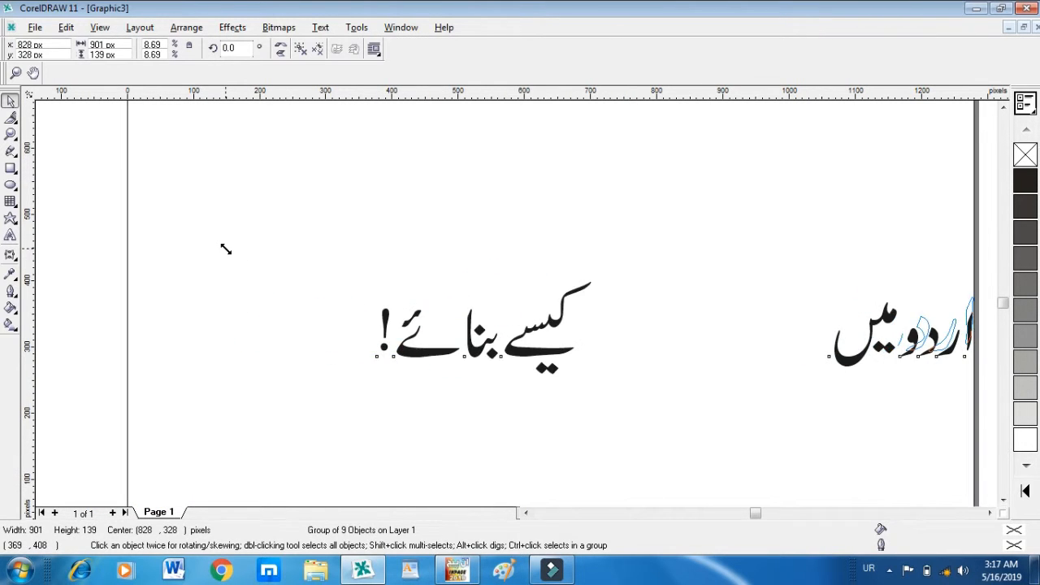
- Move the Urdu text group fully inside the page, centred at about x 644, y 387 px
{"action": "left_click", "coordinate": [10, 135]}
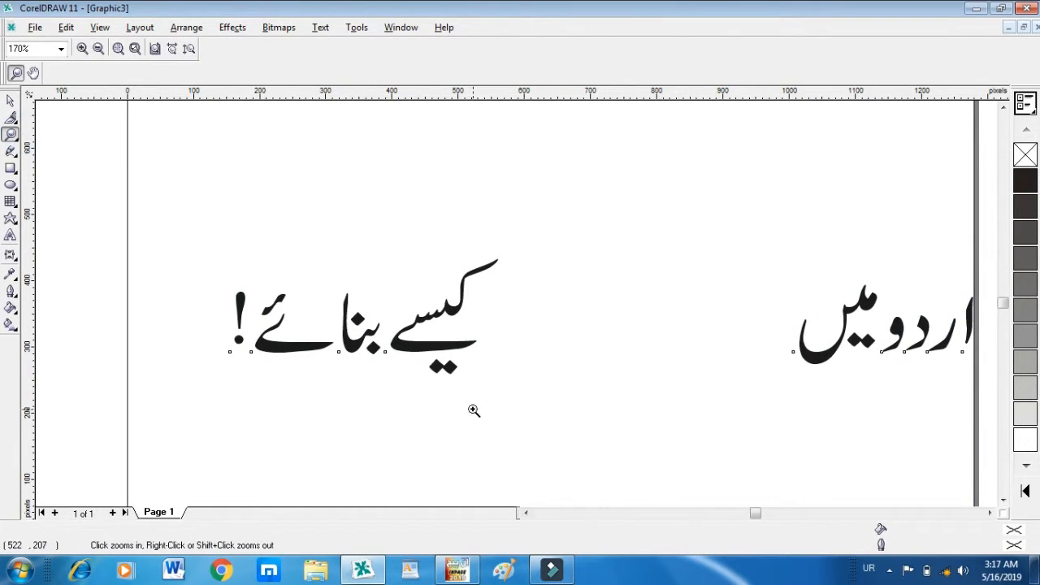
{"action": "left_click", "coordinate": [471, 343]}
{"action": "right_click", "coordinate": [434, 299]}
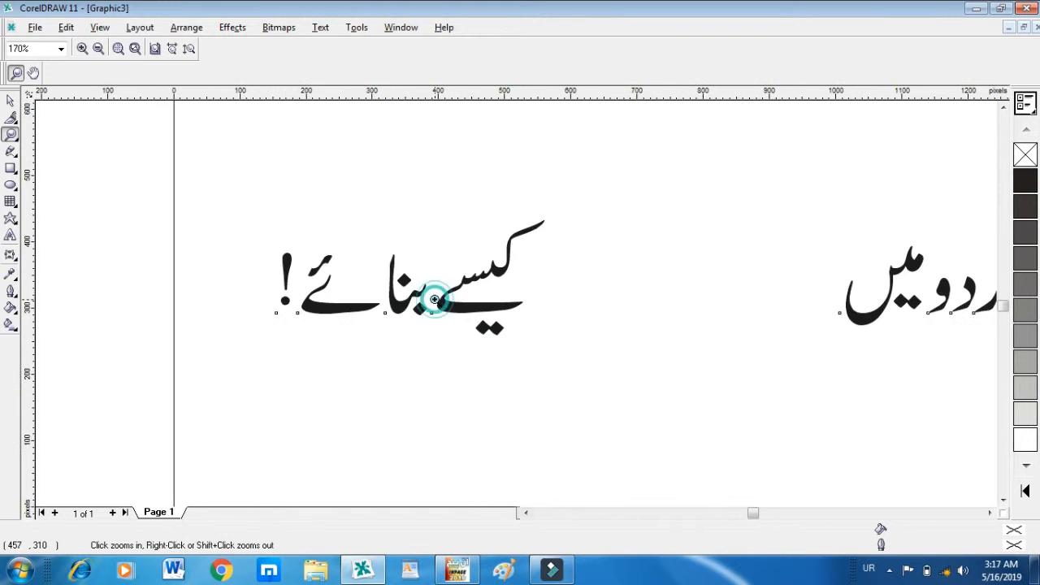
{"action": "right_click", "coordinate": [435, 300]}
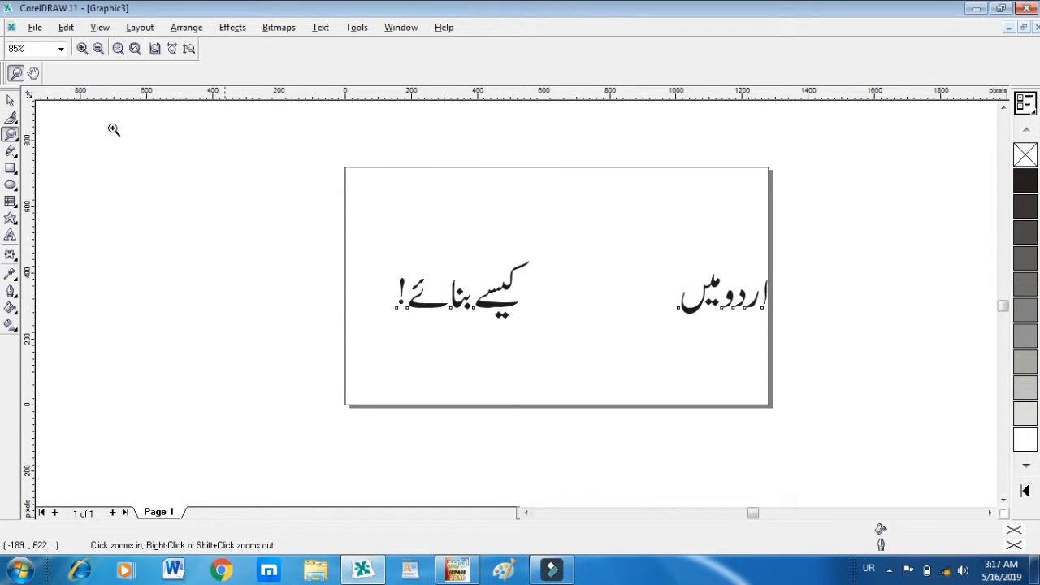
{"action": "left_click", "coordinate": [11, 101]}
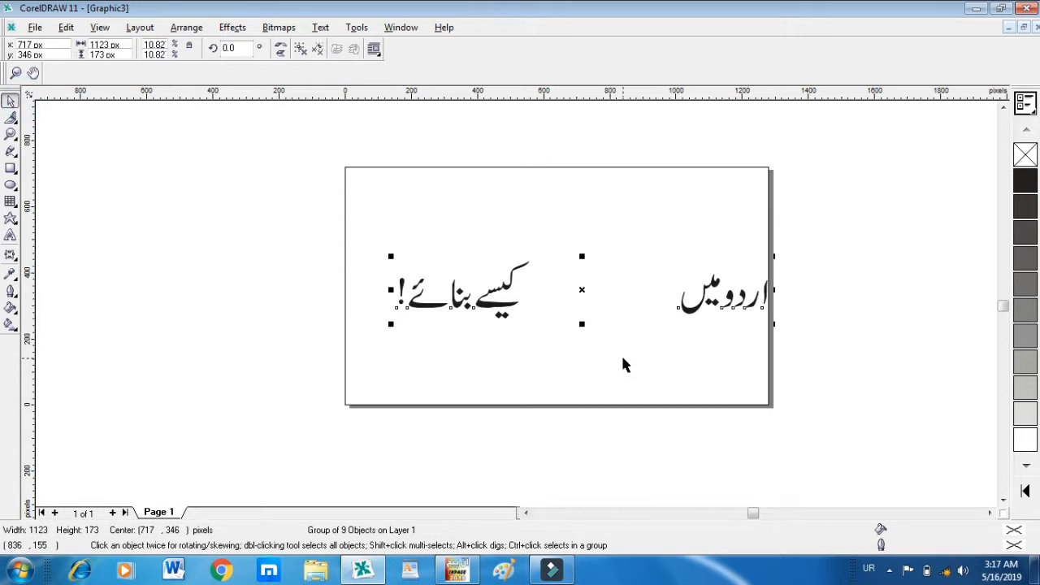
{"action": "left_click", "coordinate": [568, 292]}
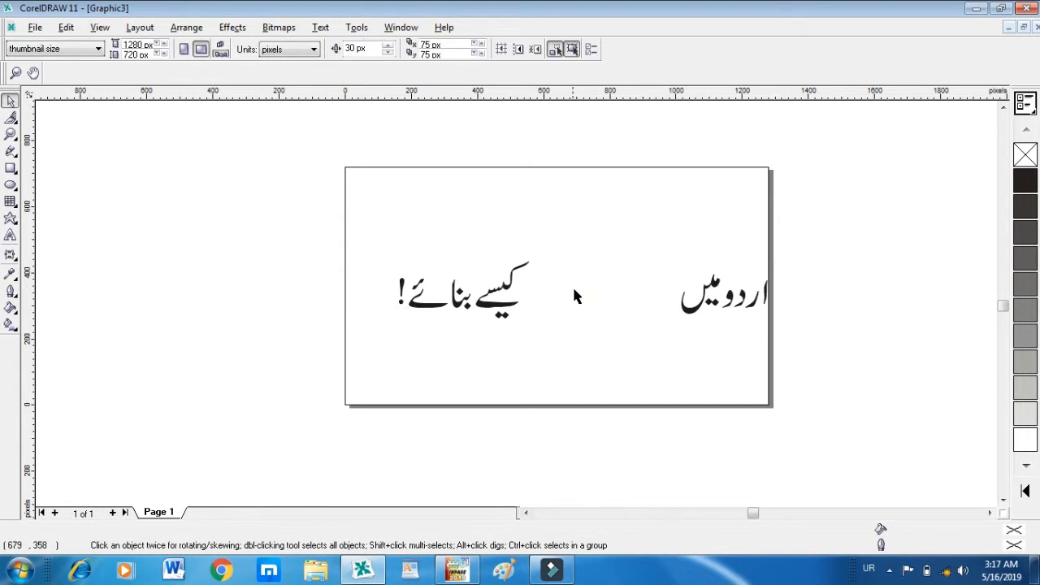
{"action": "left_click", "coordinate": [577, 292]}
{"action": "left_click", "coordinate": [501, 299]}
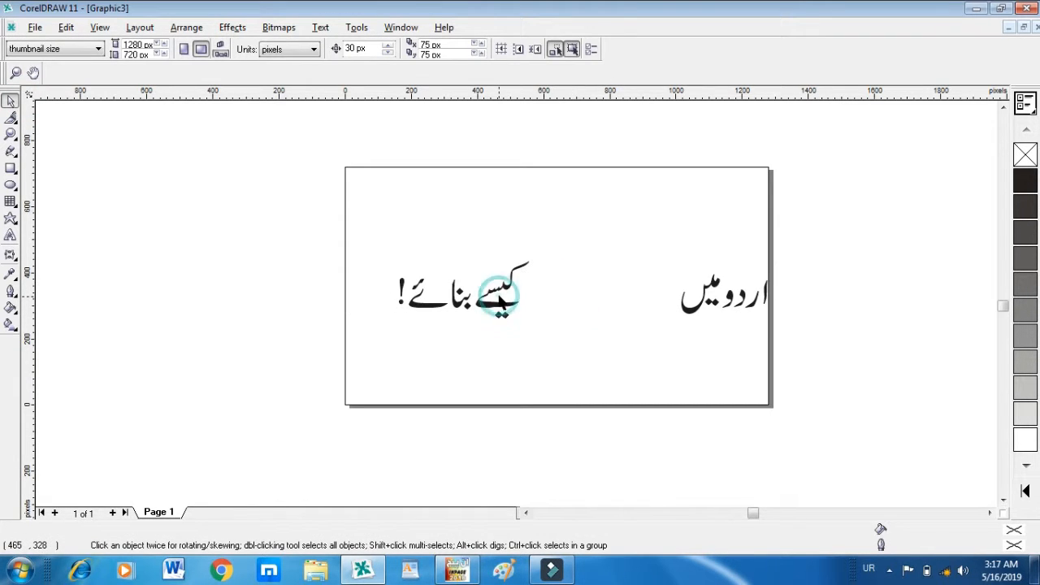
{"action": "left_click_drag", "start_coordinate": [584, 288], "coordinate": [559, 276]}
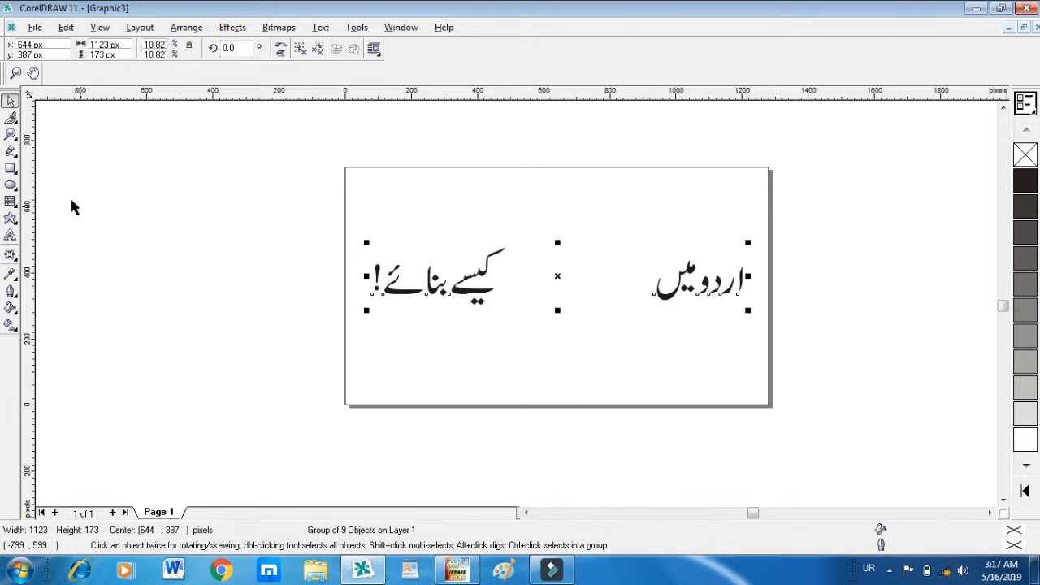
- Start an artistic text object in the gap between the two Urdu phrases
{"action": "left_click", "coordinate": [10, 235]}
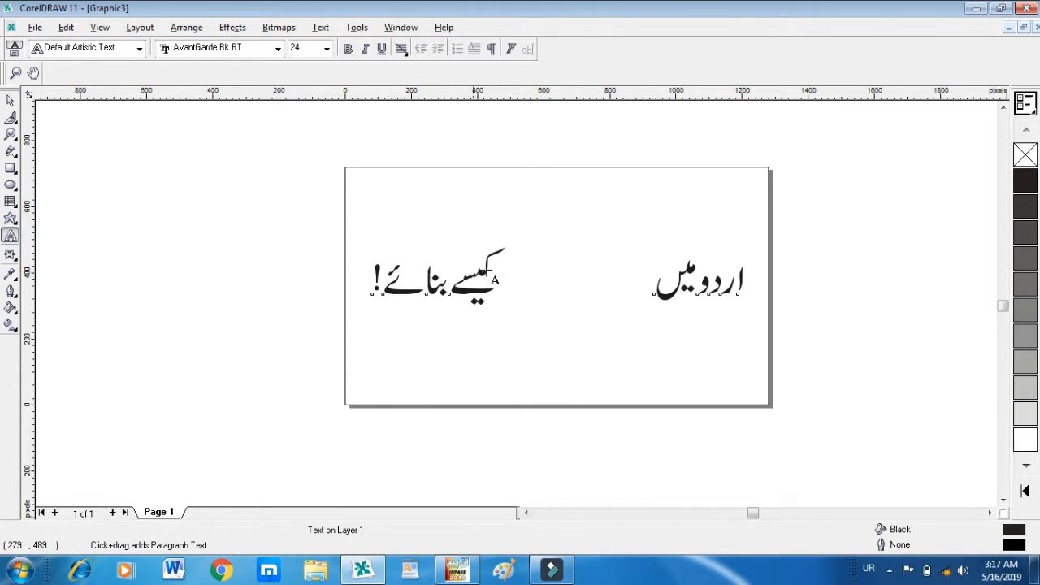
{"action": "left_click", "coordinate": [511, 281]}
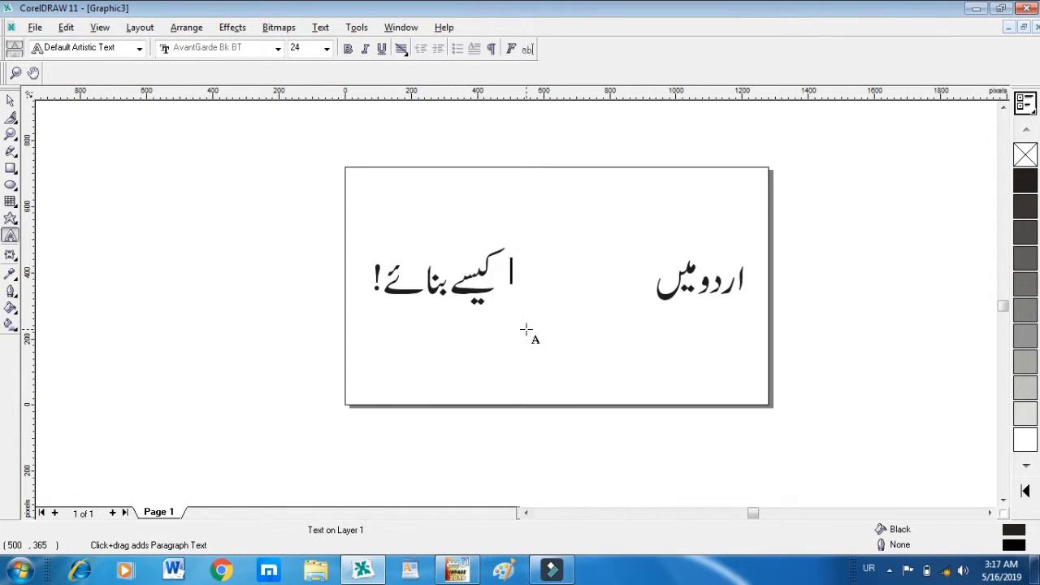
{"action": "type", "text": "®"}
{"action": "key", "text": "BackSpace"}
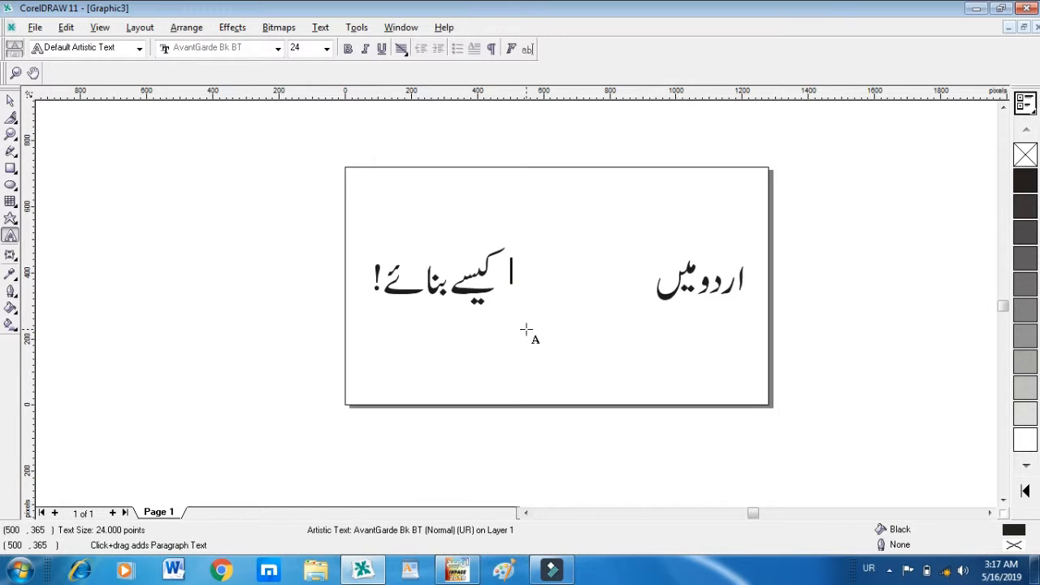
{"action": "key", "text": "alt+shift"}
{"action": "type", "text": "thlumb"}
{"action": "key", "text": "BackSpace"}
{"action": "key", "text": "BackSpace"}
{"action": "key", "text": "BackSpace"}
{"action": "key", "text": "BackSpace"}
{"action": "key", "text": "BackSpace"}
{"action": "key", "text": "alt+shift"}
{"action": "type", "text": "®"}
{"action": "key", "text": "BackSpace"}
- Switch the input language to English and enter the word "Thumbnail"
{"action": "key", "text": "alt+shift"}
{"action": "type", "text": "Thumbn"}
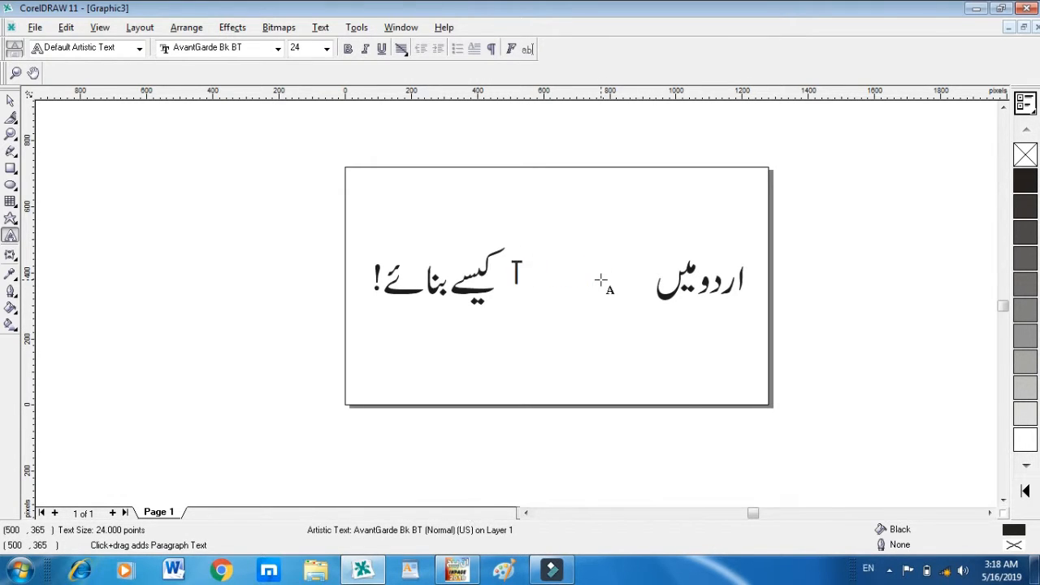
{"action": "type", "text": "ail"}
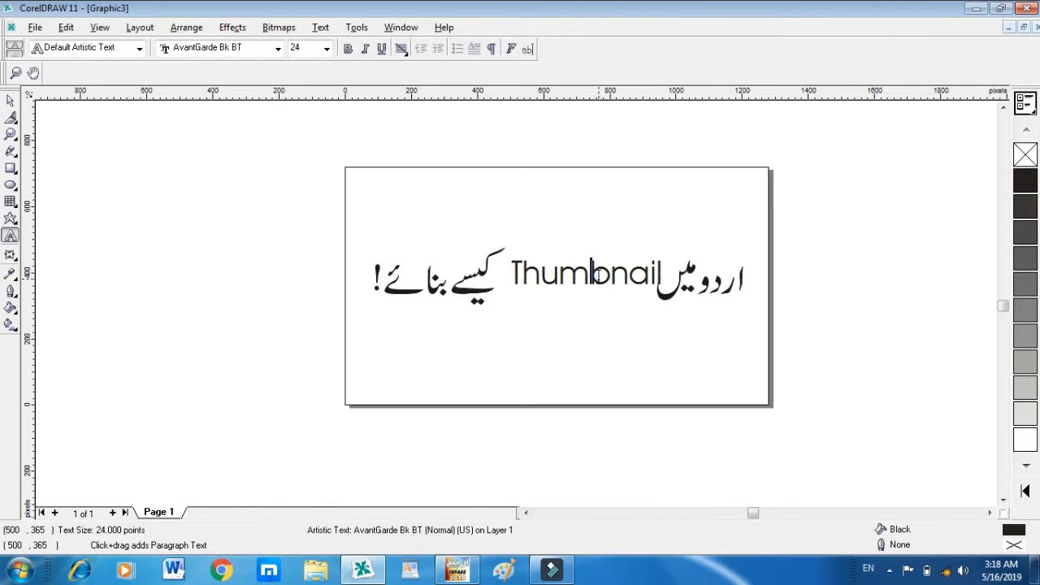
- Set the font of "Thumbnail" to Arial Black and move the word just below the gap in the Urdu line
{"action": "double_click", "coordinate": [596, 275]}
{"action": "left_click", "coordinate": [278, 48]}
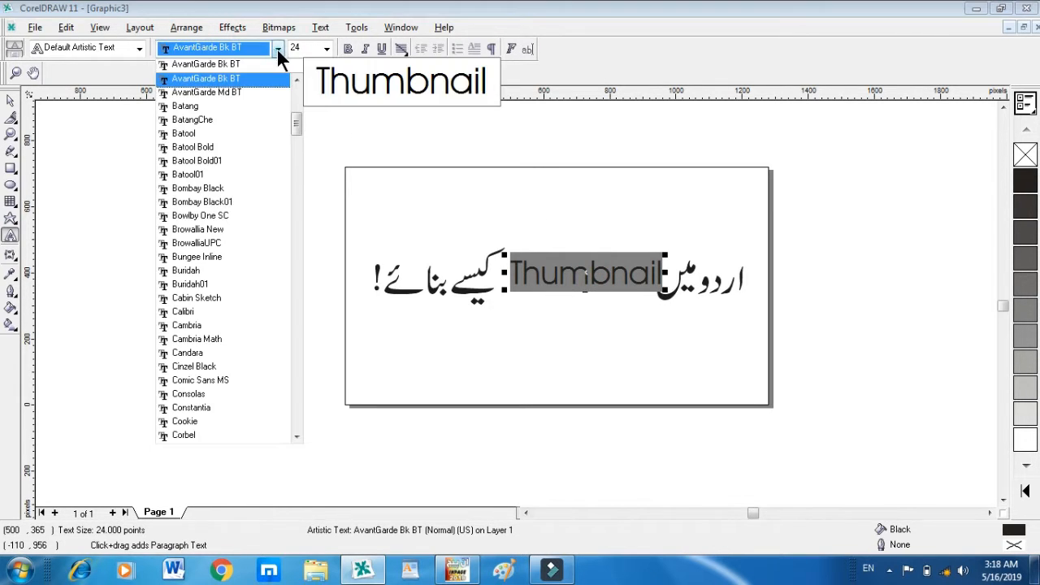
{"action": "left_click", "coordinate": [296, 81]}
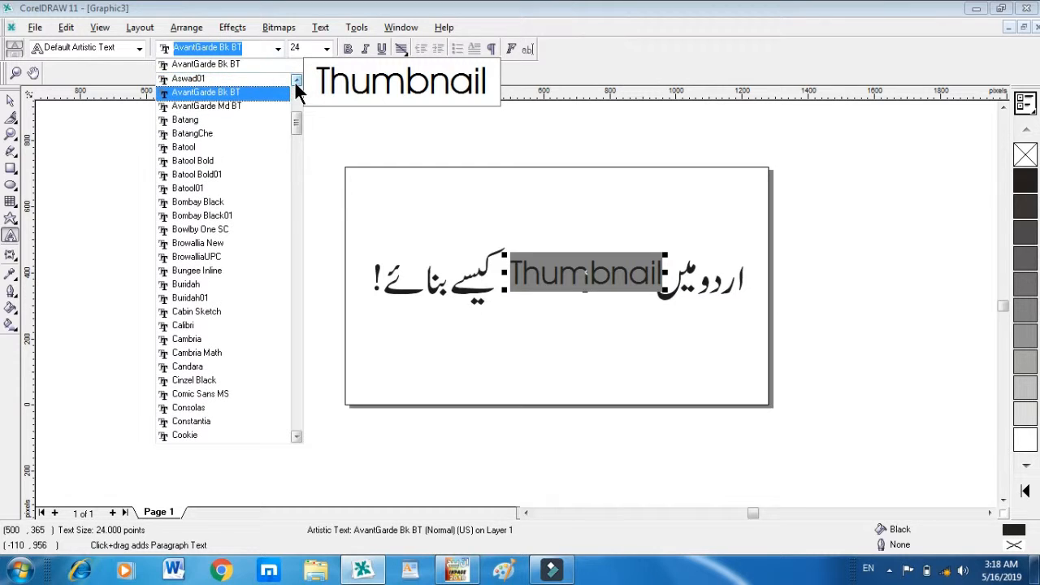
{"action": "left_click", "coordinate": [295, 80]}
{"action": "left_click", "coordinate": [296, 80]}
{"action": "left_click", "coordinate": [296, 81]}
{"action": "left_click", "coordinate": [296, 81]}
{"action": "left_click", "coordinate": [296, 80]}
{"action": "left_click", "coordinate": [296, 81]}
{"action": "left_click", "coordinate": [296, 80]}
{"action": "left_click", "coordinate": [296, 80]}
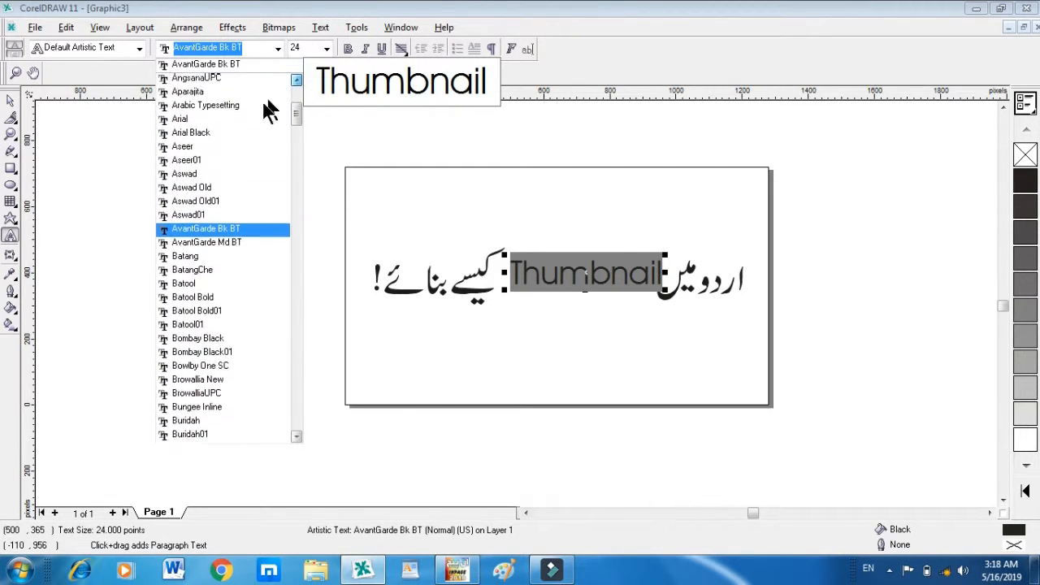
{"action": "left_click", "coordinate": [237, 161]}
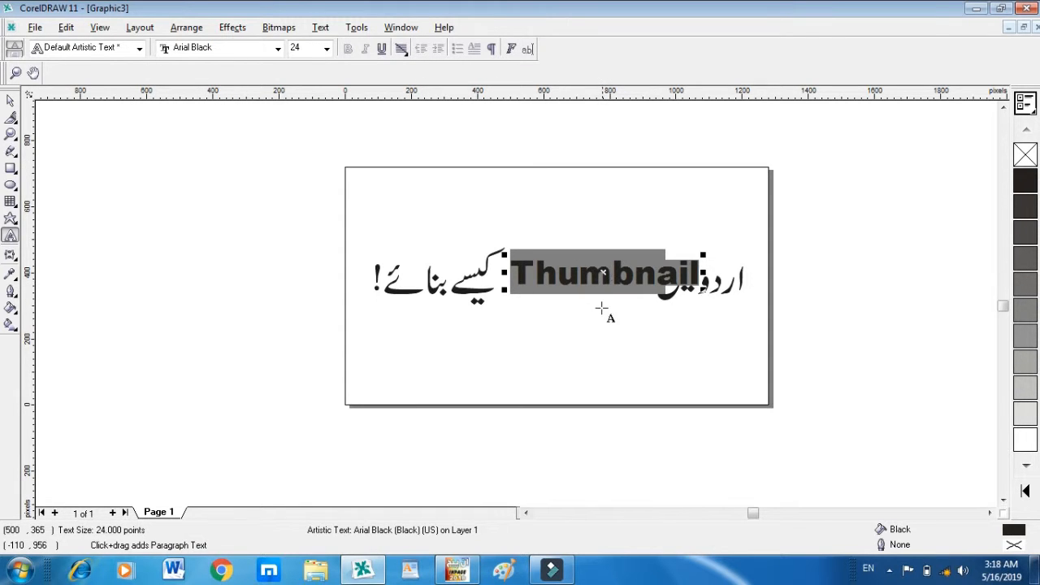
{"action": "left_click_drag", "start_coordinate": [604, 272], "coordinate": [582, 318]}
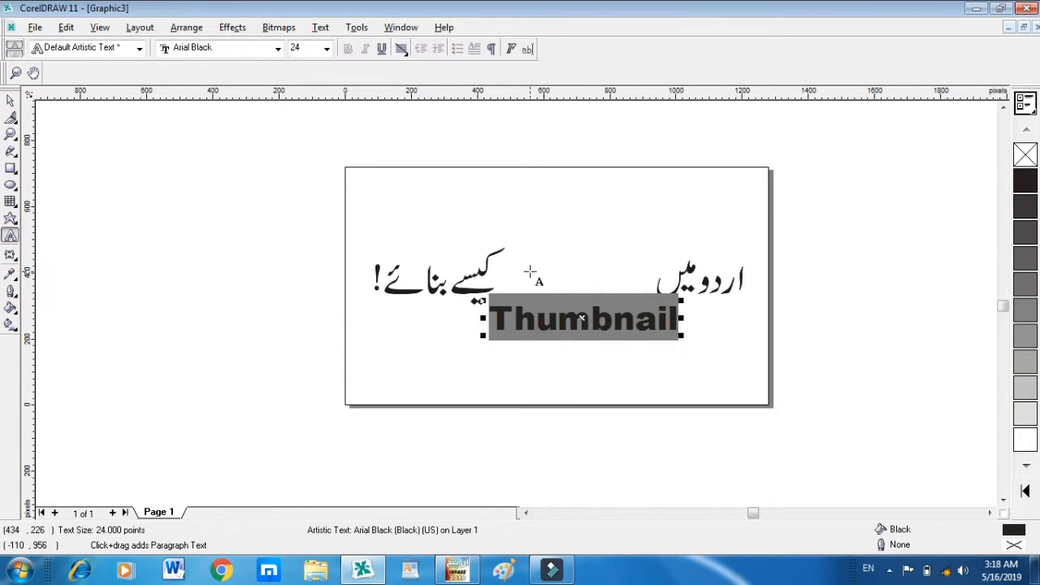
- Create a page-frame rectangle covering the whole 1280 by 720 px page and lock it
{"action": "double_click", "coordinate": [11, 169]}
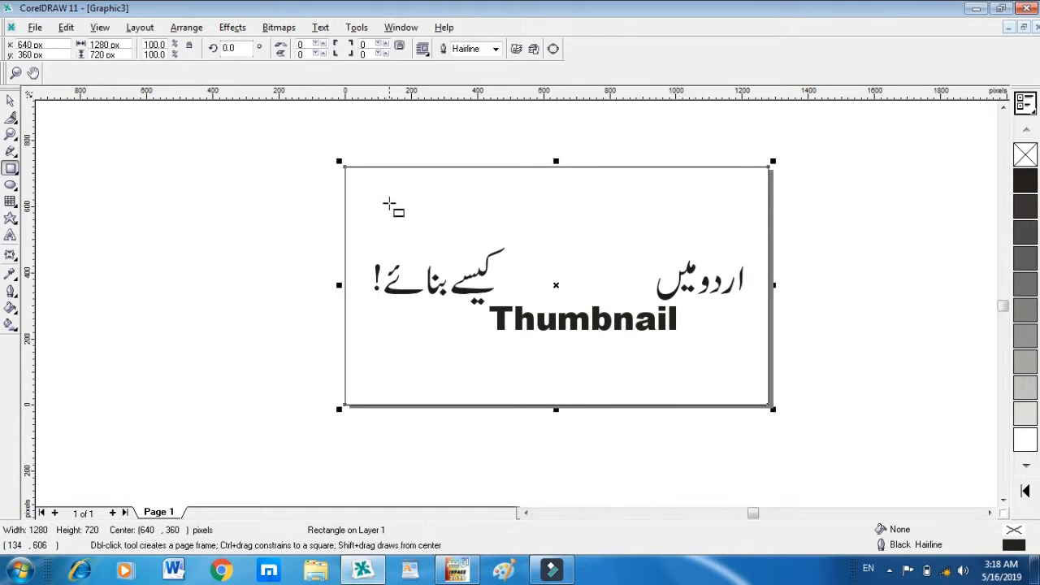
{"action": "right_click", "coordinate": [389, 205]}
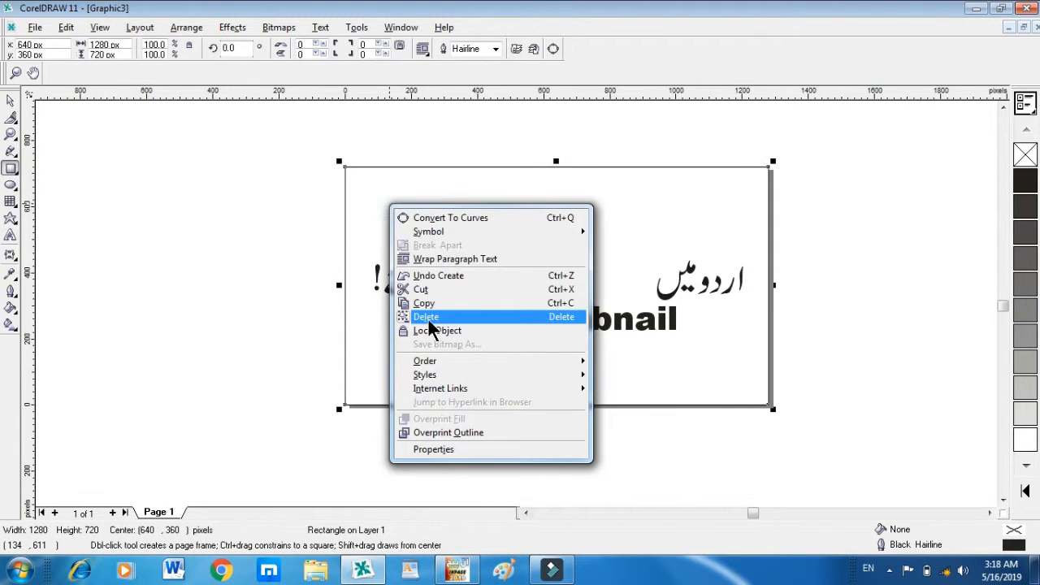
{"action": "left_click", "coordinate": [438, 331]}
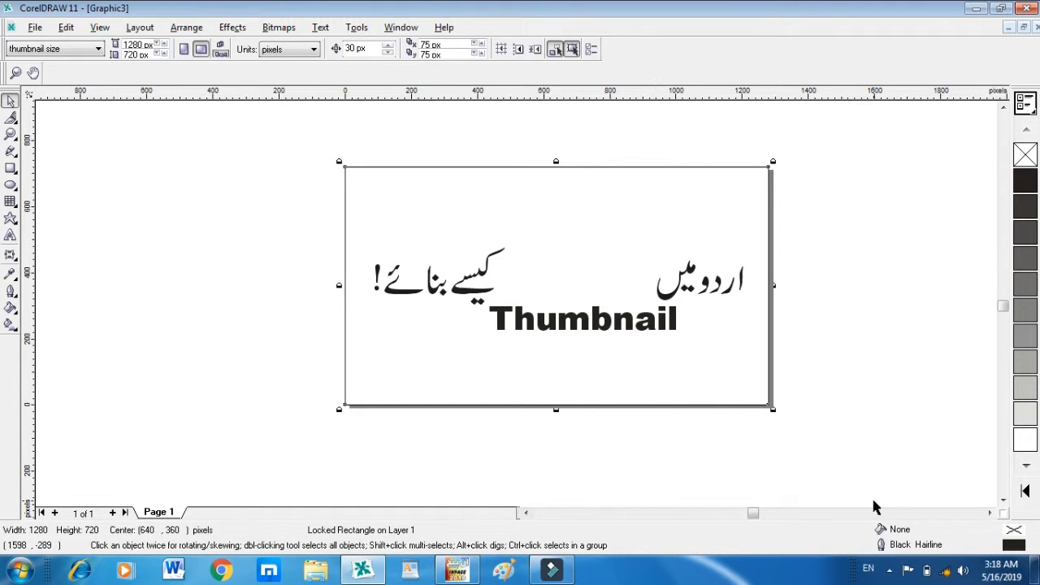
- Set the default fill for new graphic objects to Sky Blue, leaving artistic and paragraph text defaults unchanged
{"action": "left_click", "coordinate": [1025, 491]}
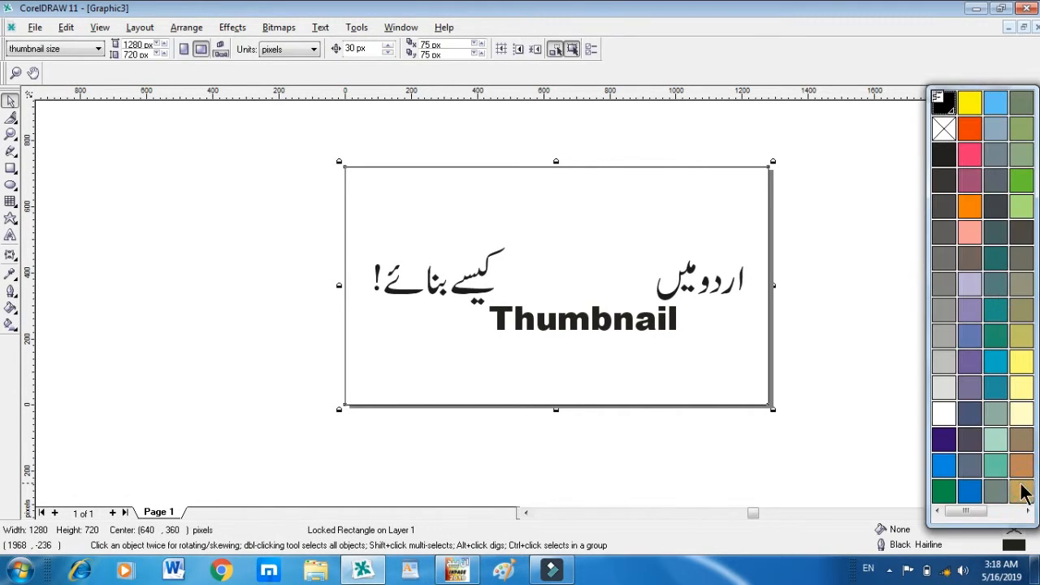
{"action": "left_click", "coordinate": [973, 490]}
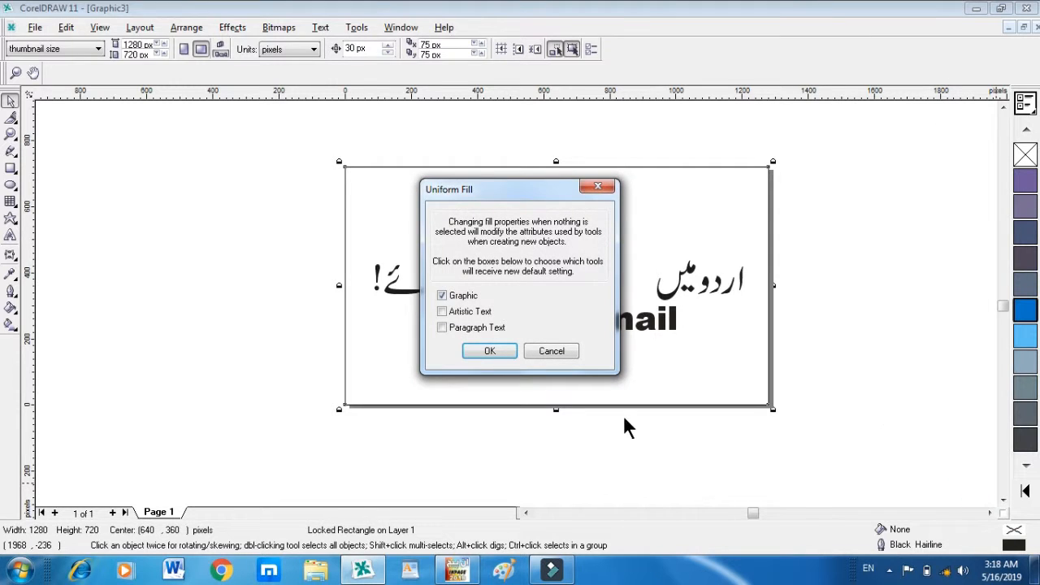
{"action": "left_click", "coordinate": [490, 351]}
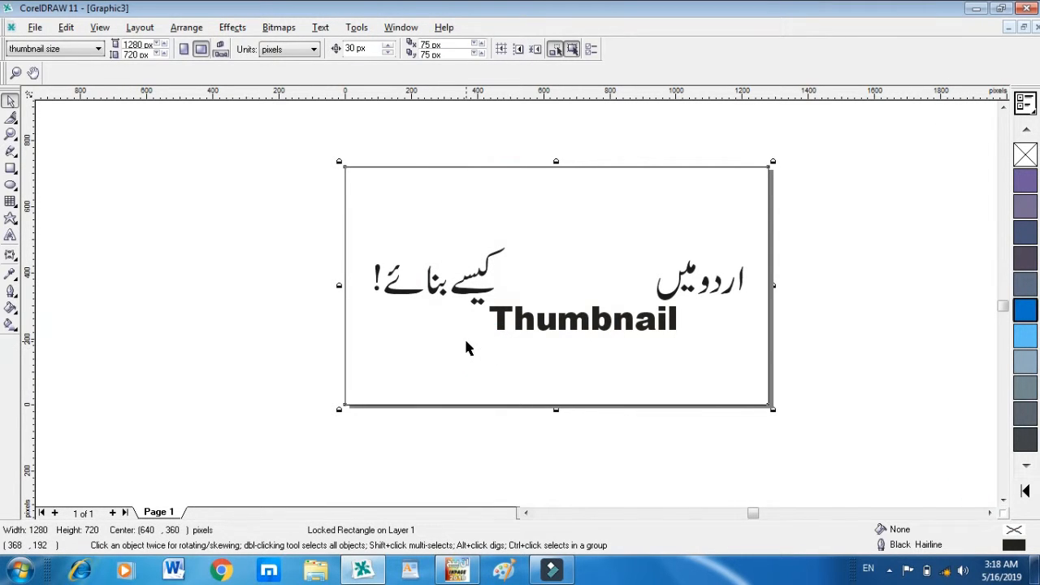
- Move the grouped Urdu text line up into the upper half of the page, clear of the word "Thumbnail"
{"action": "left_click", "coordinate": [465, 345]}
{"action": "left_click_drag", "start_coordinate": [358, 221], "coordinate": [755, 306]}
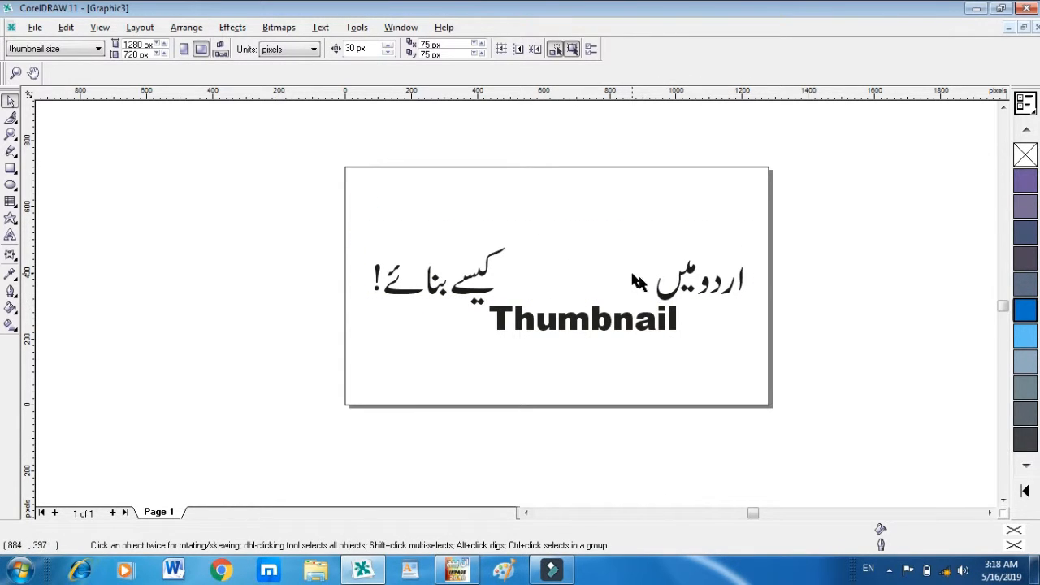
{"action": "left_click", "coordinate": [681, 281]}
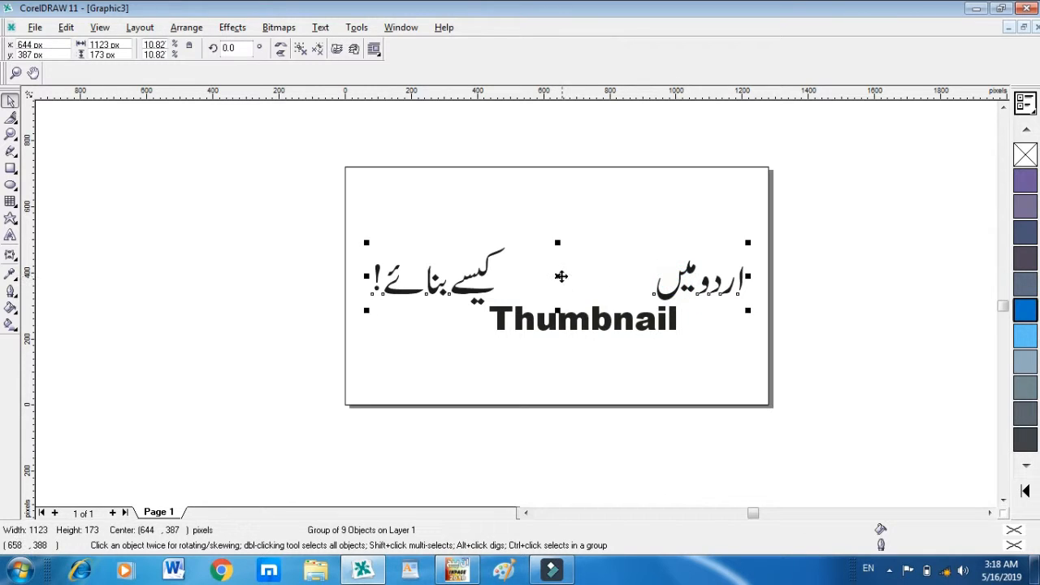
{"action": "left_click_drag", "start_coordinate": [559, 279], "coordinate": [572, 240]}
- Scale "Thumbnail" down proportionally to about 18.4 pt and place it in the gap between the two Urdu phrases
{"action": "left_click", "coordinate": [560, 326]}
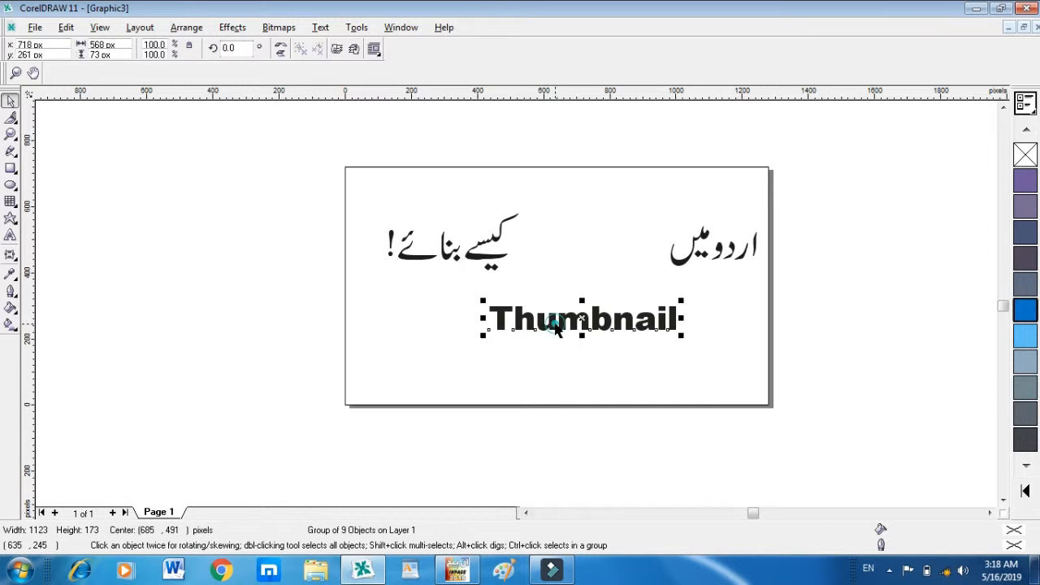
{"action": "left_click_drag", "start_coordinate": [681, 301], "coordinate": [659, 304]}
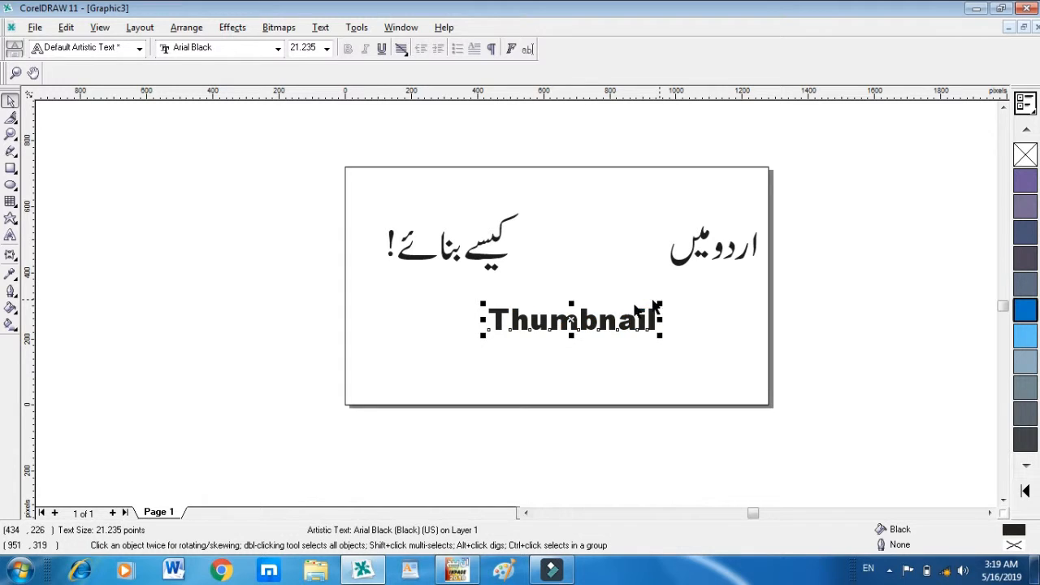
{"action": "left_click_drag", "start_coordinate": [571, 319], "coordinate": [597, 239]}
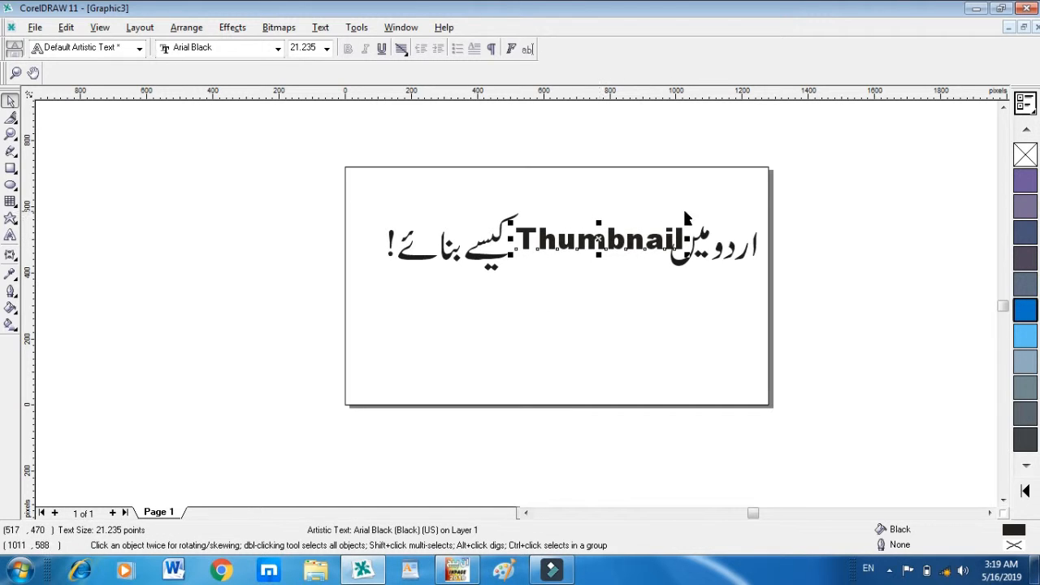
{"action": "left_click_drag", "start_coordinate": [689, 219], "coordinate": [665, 228]}
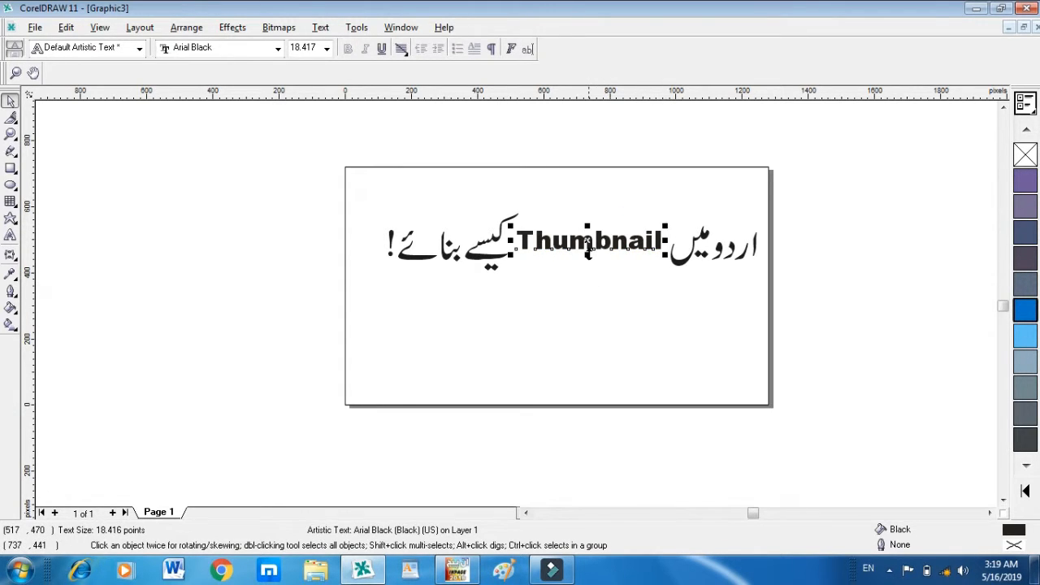
- Stretch "Thumbnail" vertically to about the height of the Urdu text and shift it slightly right within the gap
{"action": "left_click_drag", "start_coordinate": [588, 252], "coordinate": [588, 264]}
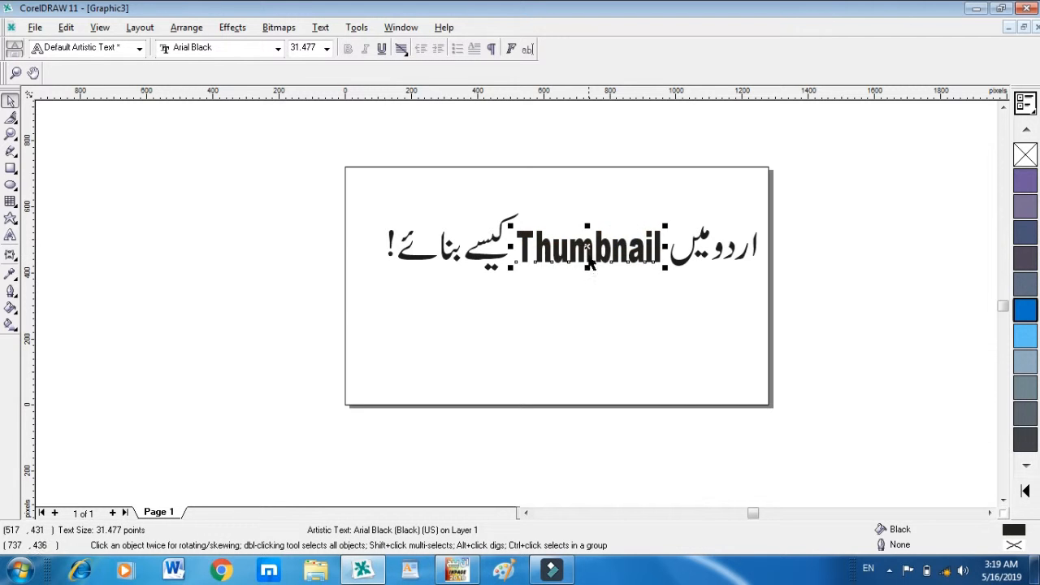
{"action": "left_click", "coordinate": [592, 250]}
{"action": "left_click", "coordinate": [587, 260]}
{"action": "left_click_drag", "start_coordinate": [587, 247], "coordinate": [594, 248]}
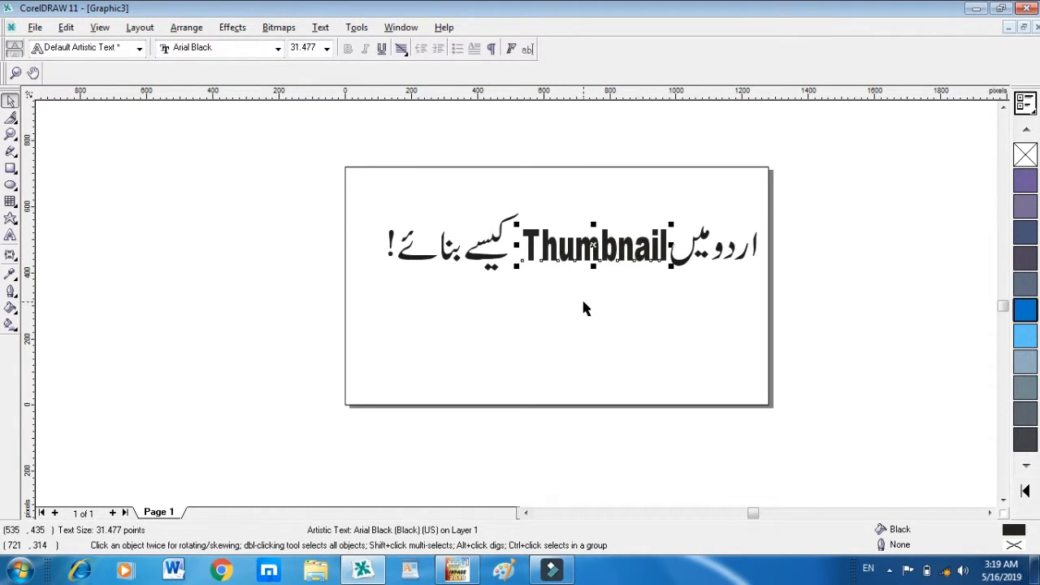
{"action": "left_click", "coordinate": [580, 296]}
- Enlarge the Urdu text and "Thumbnail" together to about 1180 by 259 px and position them across the page
{"action": "left_click_drag", "start_coordinate": [372, 192], "coordinate": [758, 293]}
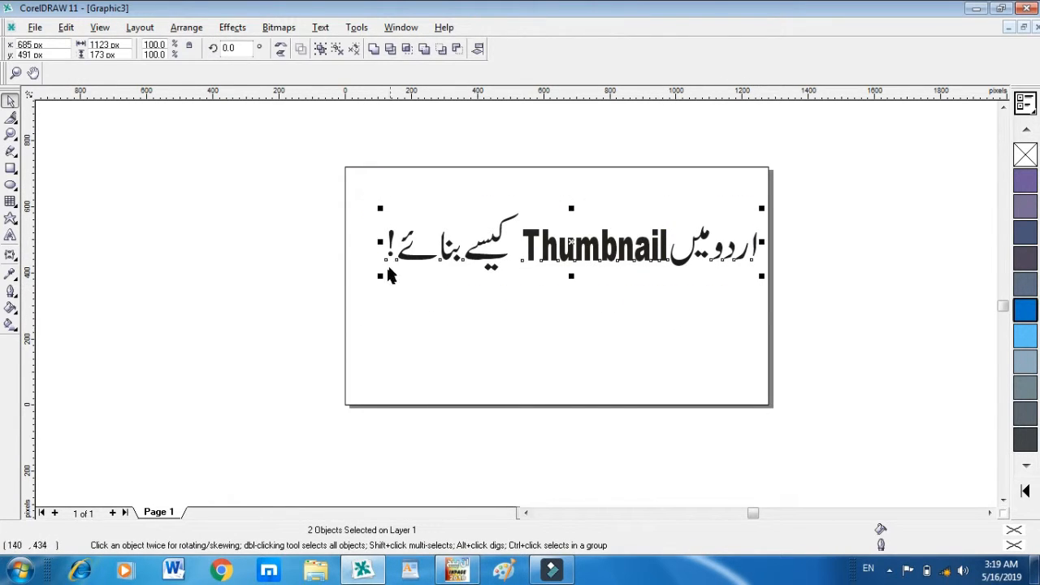
{"action": "left_click_drag", "start_coordinate": [380, 276], "coordinate": [367, 295]}
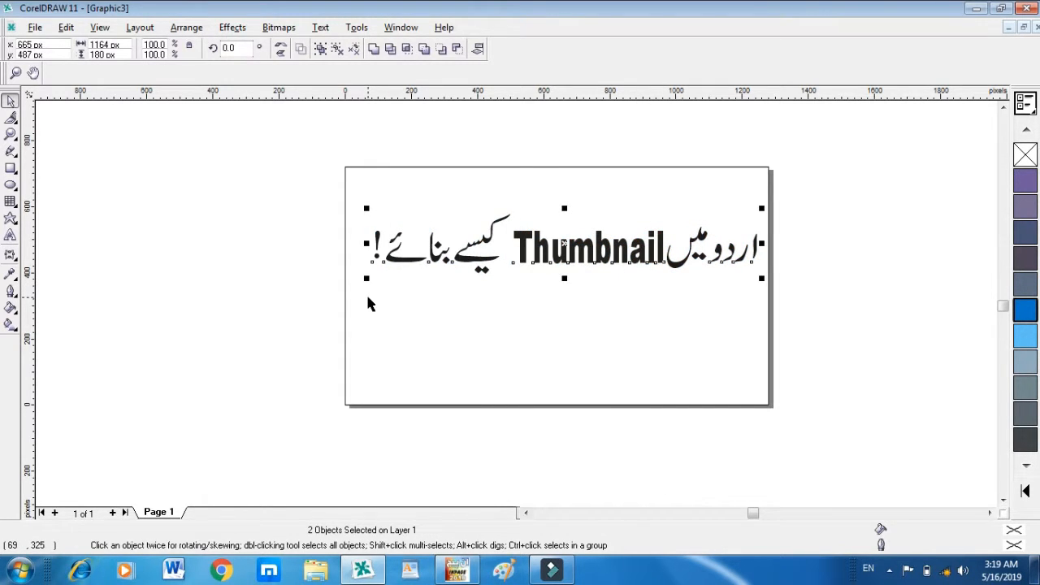
{"action": "left_click_drag", "start_coordinate": [365, 279], "coordinate": [359, 280]}
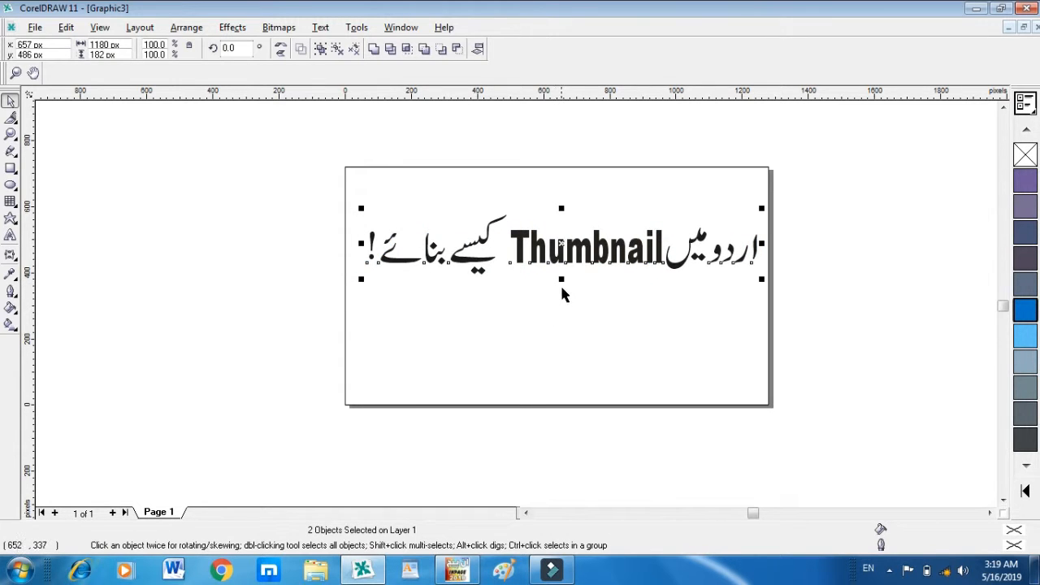
{"action": "mouse_move", "coordinate": [561, 279]}
{"action": "left_mouse_down"}
{"action": "mouse_move", "coordinate": [563, 303]}
{"action": "mouse_move", "coordinate": [559, 265]}
{"action": "left_mouse_up"}
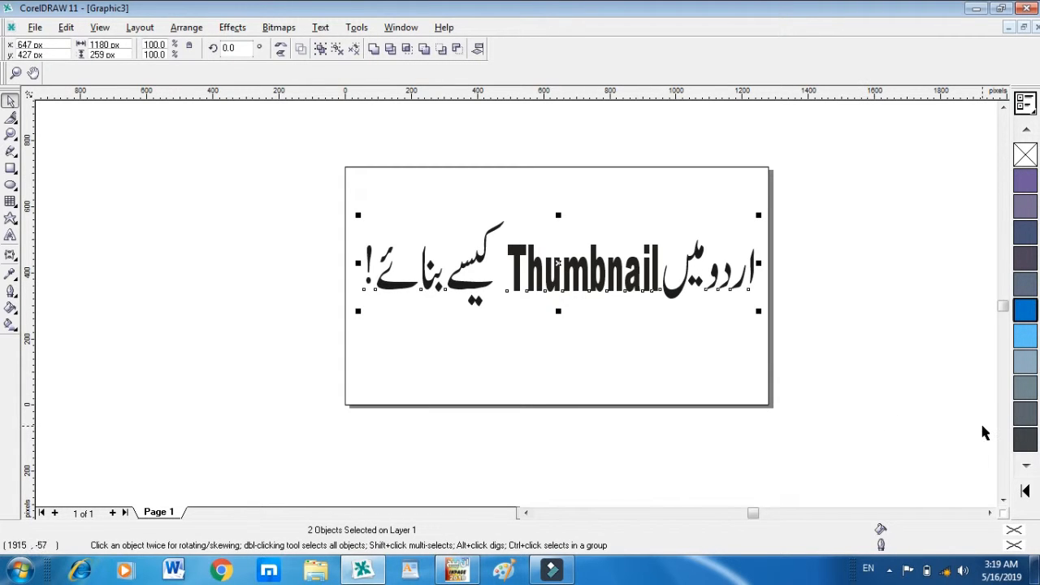
- Fill the Urdu text and "Thumbnail" with orange-red and give them a black outline
{"action": "left_click", "coordinate": [1025, 491]}
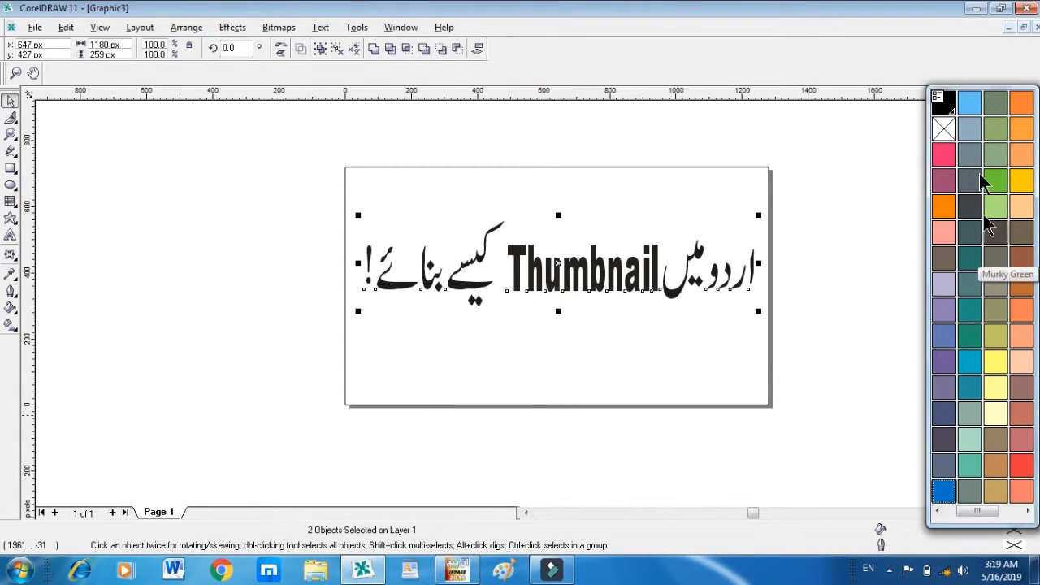
{"action": "left_click_drag", "start_coordinate": [978, 515], "coordinate": [953, 520]}
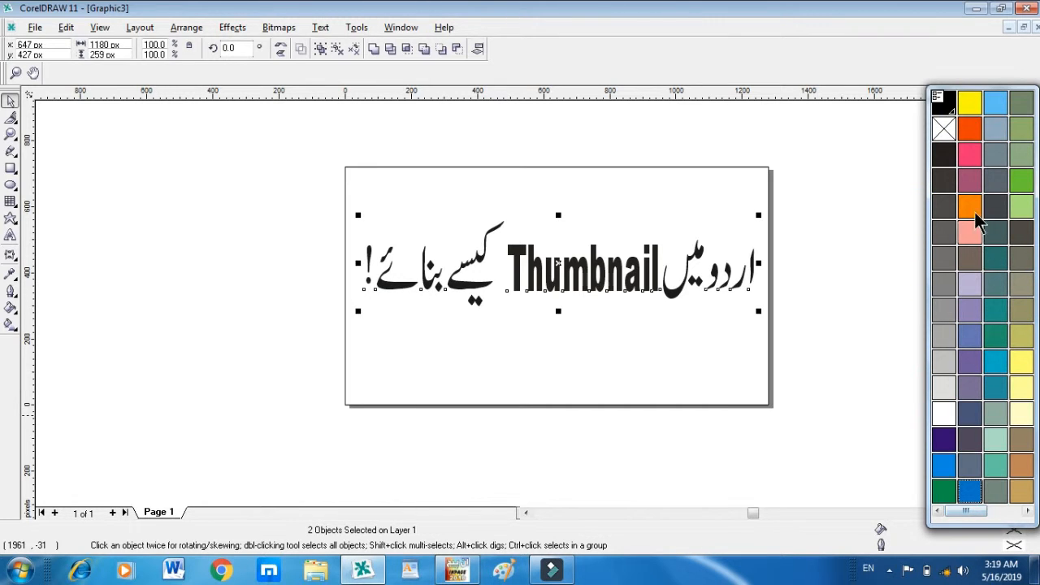
{"action": "left_click", "coordinate": [975, 134]}
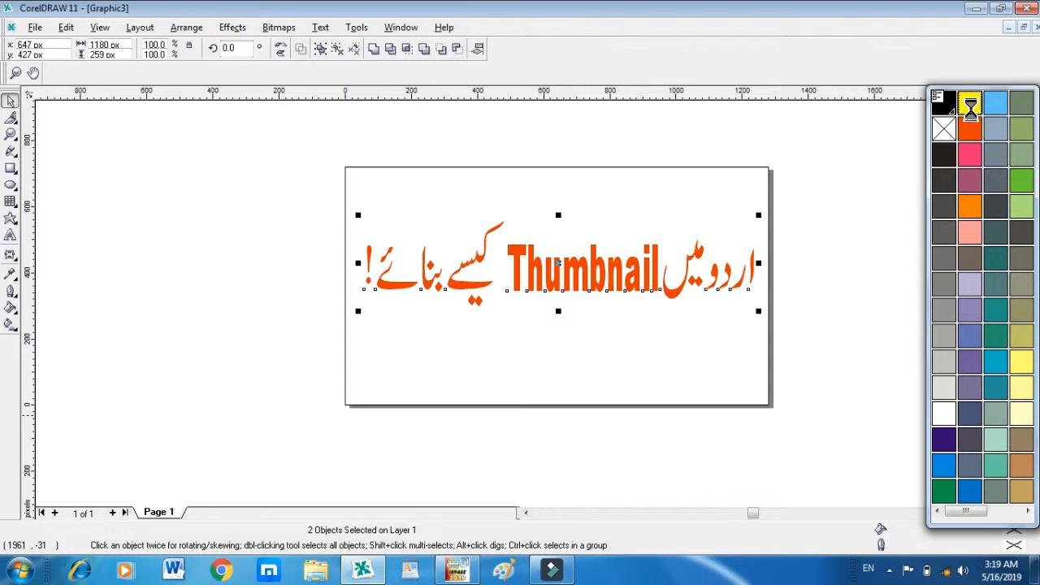
{"action": "left_click", "coordinate": [970, 103]}
{"action": "left_click", "coordinate": [973, 134]}
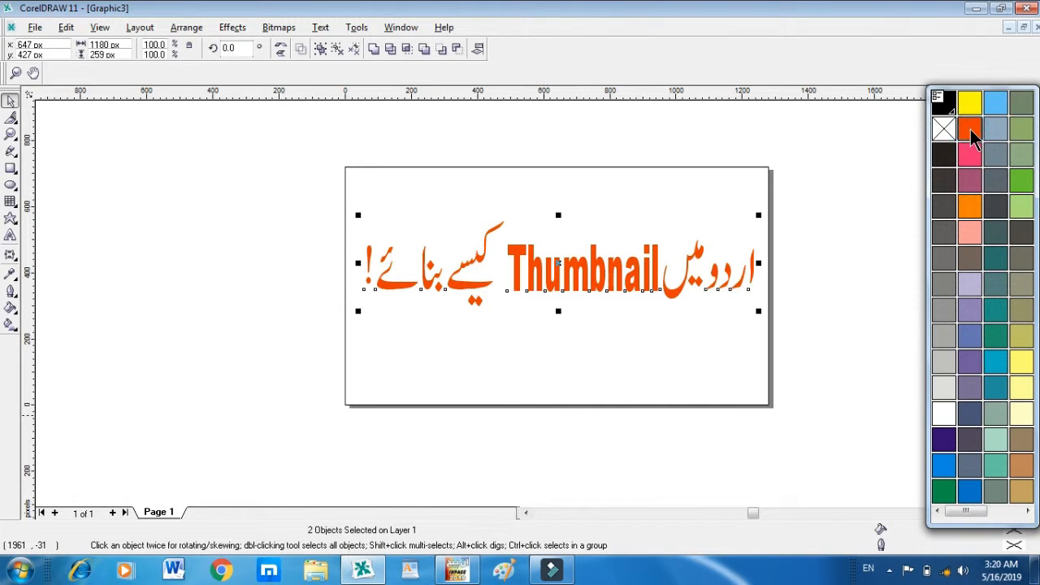
{"action": "right_click", "coordinate": [952, 166]}
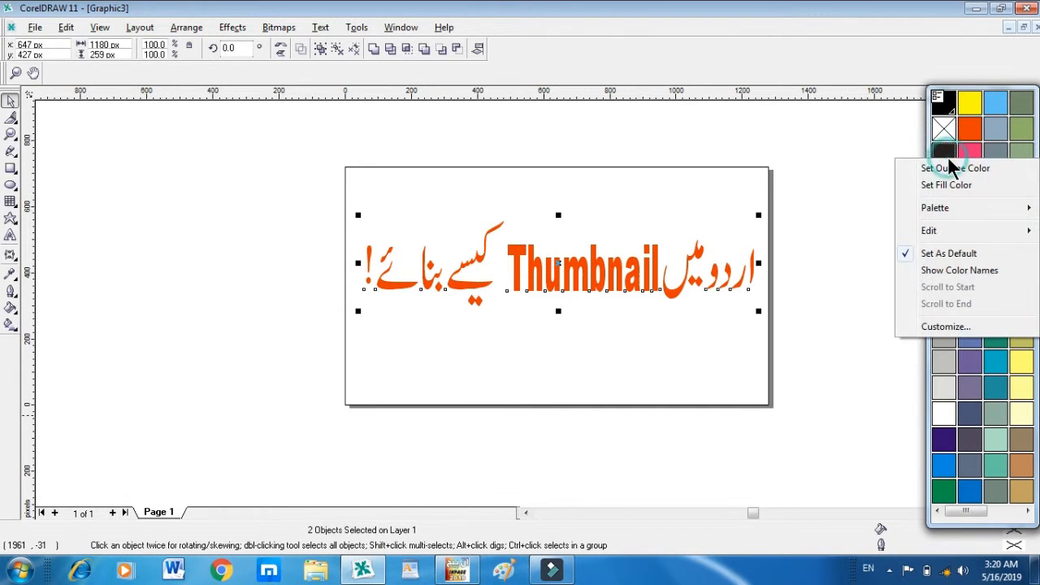
{"action": "left_click", "coordinate": [953, 169]}
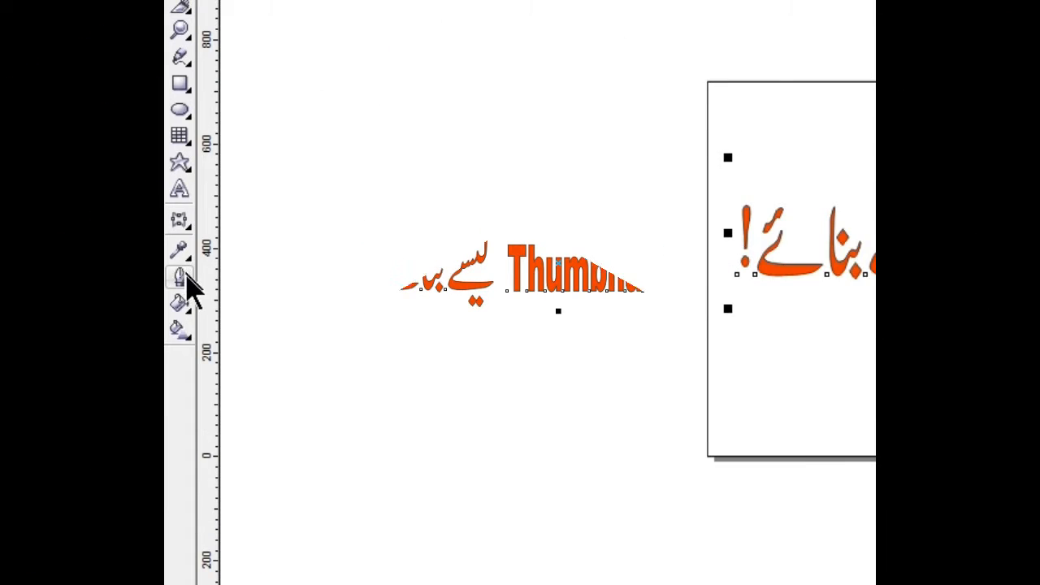
- Thicken the outline of both text objects using a thin preset width just above hairline
{"action": "left_click", "coordinate": [188, 284]}
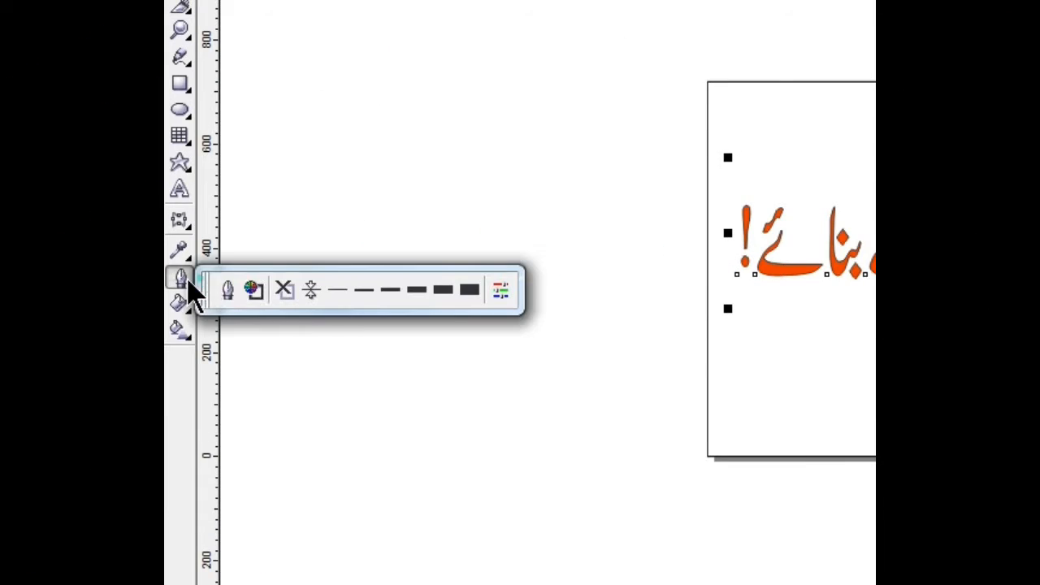
{"action": "left_click", "coordinate": [365, 304]}
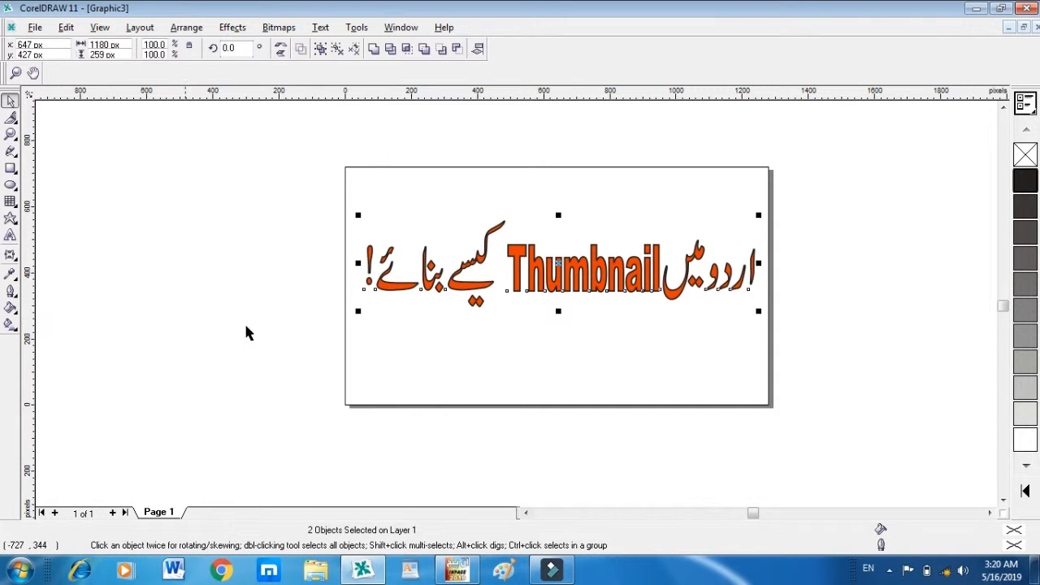
{"action": "left_click", "coordinate": [385, 378]}
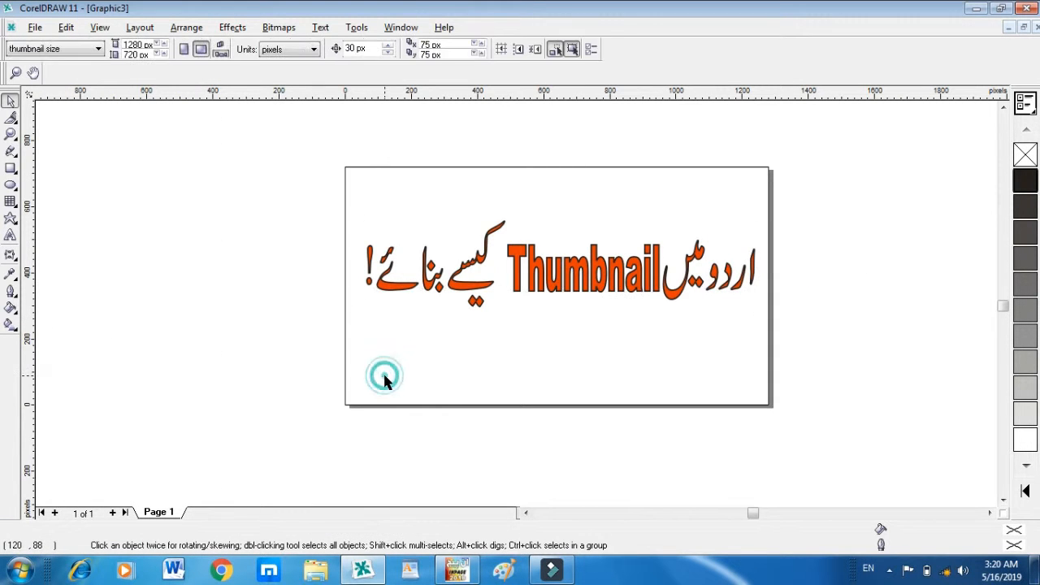
- Add a page-sized Sky Blue background rectangle and apply a linear fountain fill from blue at the left edge to white at the right
{"action": "double_click", "coordinate": [11, 168]}
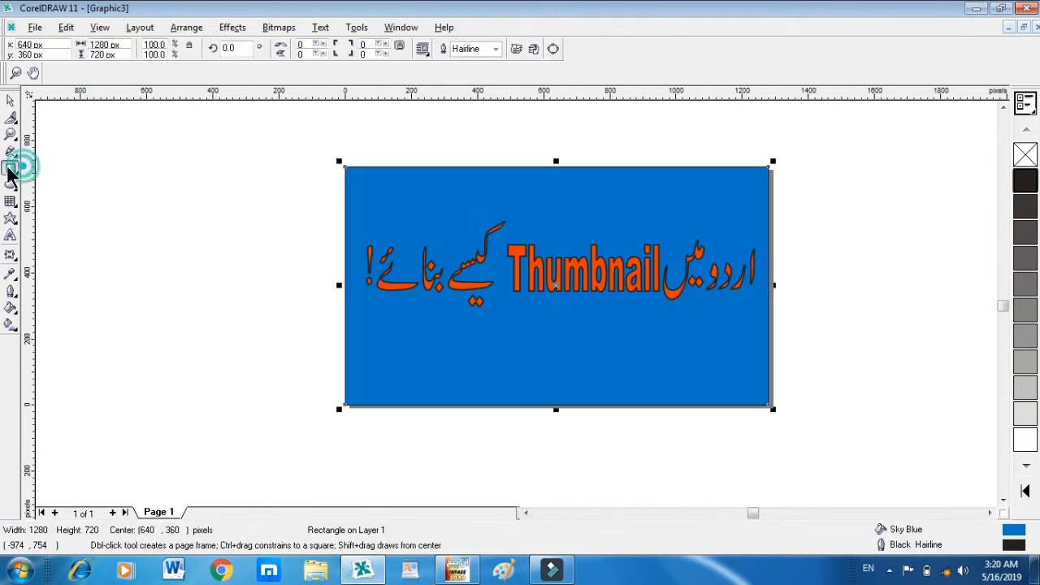
{"action": "left_click", "coordinate": [9, 325]}
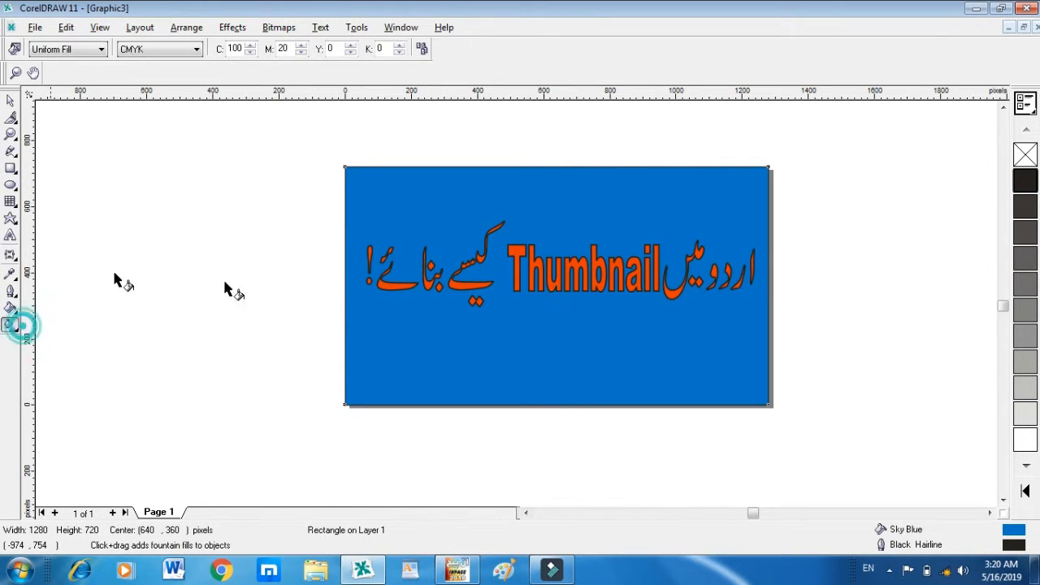
{"action": "left_click_drag", "start_coordinate": [345, 286], "coordinate": [763, 285]}
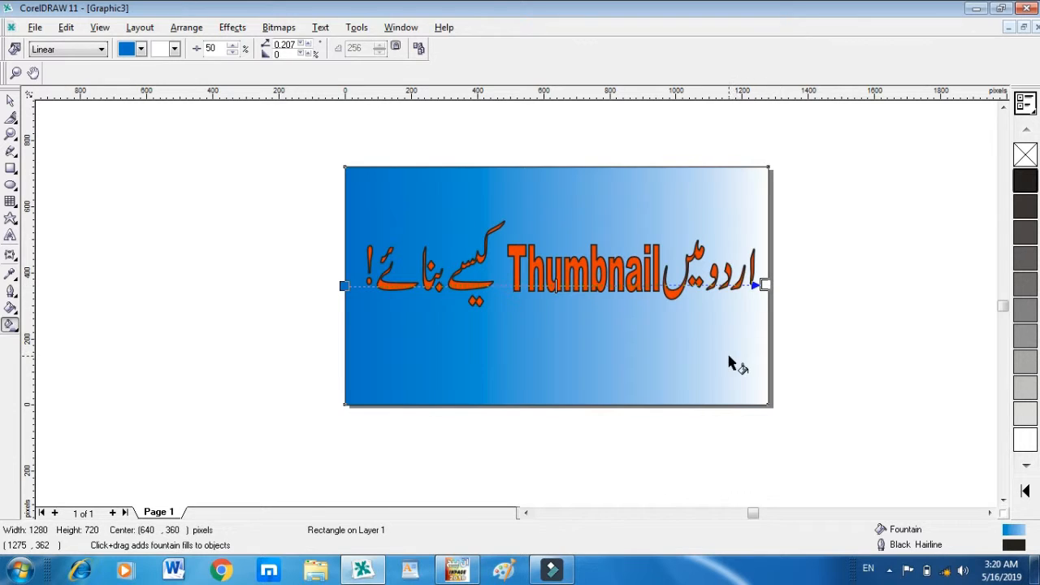
{"action": "left_click", "coordinate": [668, 433]}
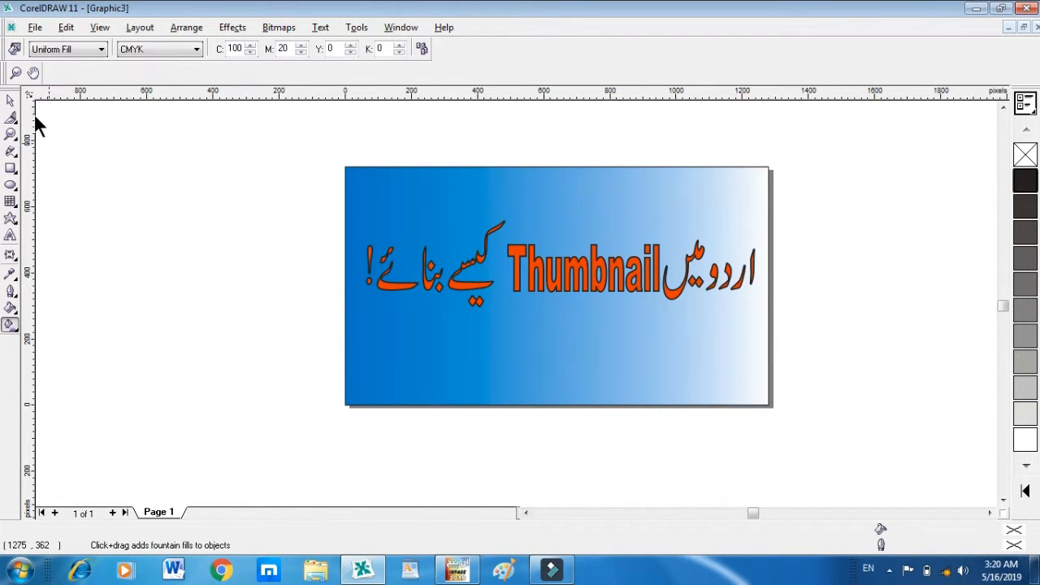
- Duplicate the Urdu text and "Thumbnail" together and offset the copies slightly down and left for a layered effect
{"action": "left_click", "coordinate": [12, 101]}
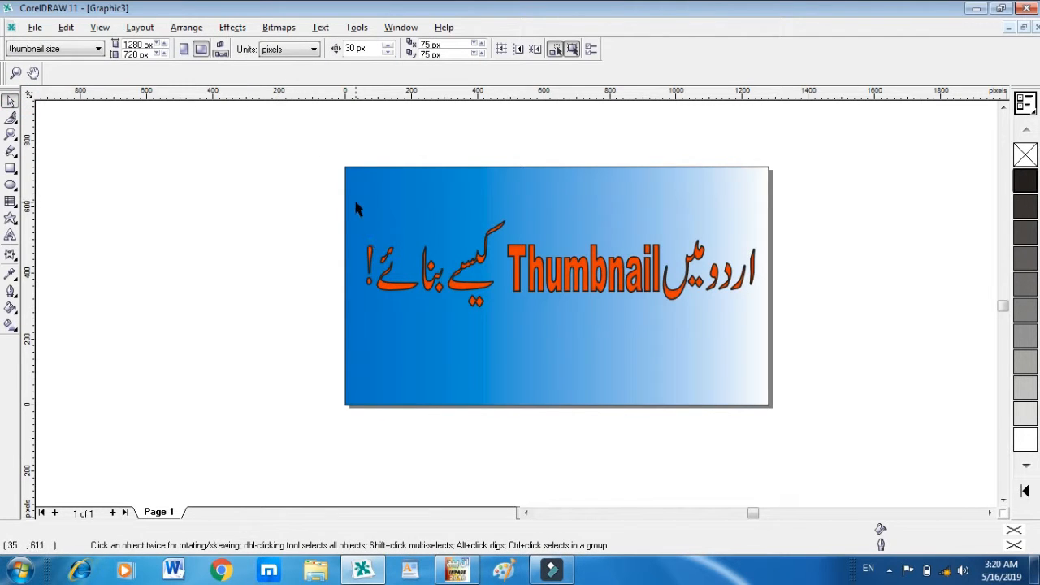
{"action": "left_click_drag", "start_coordinate": [355, 198], "coordinate": [761, 325]}
{"action": "key", "text": "ctrl+c"}
{"action": "key", "text": "ctrl+v"}
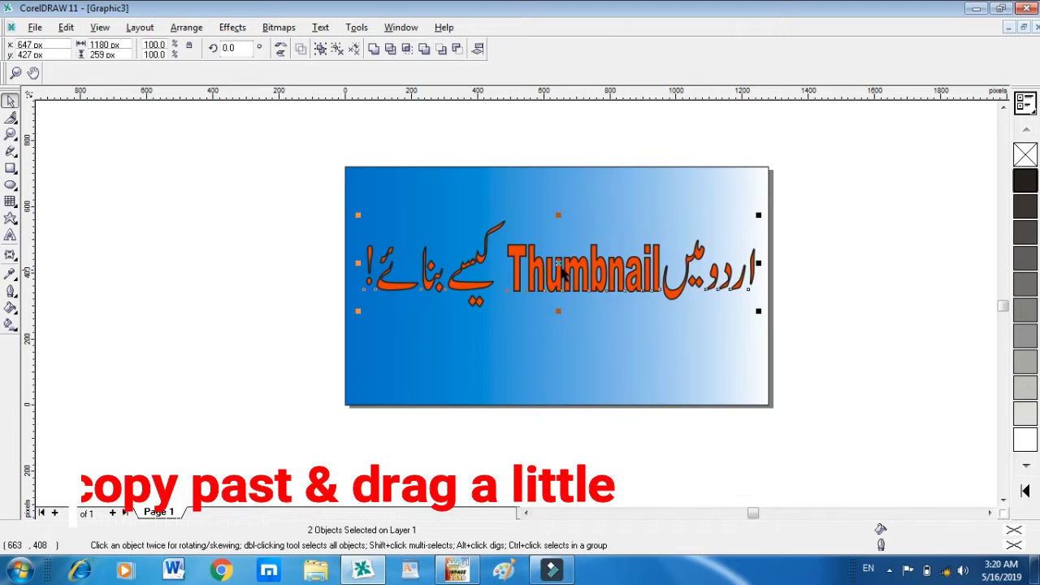
{"action": "left_click_drag", "start_coordinate": [559, 262], "coordinate": [556, 263]}
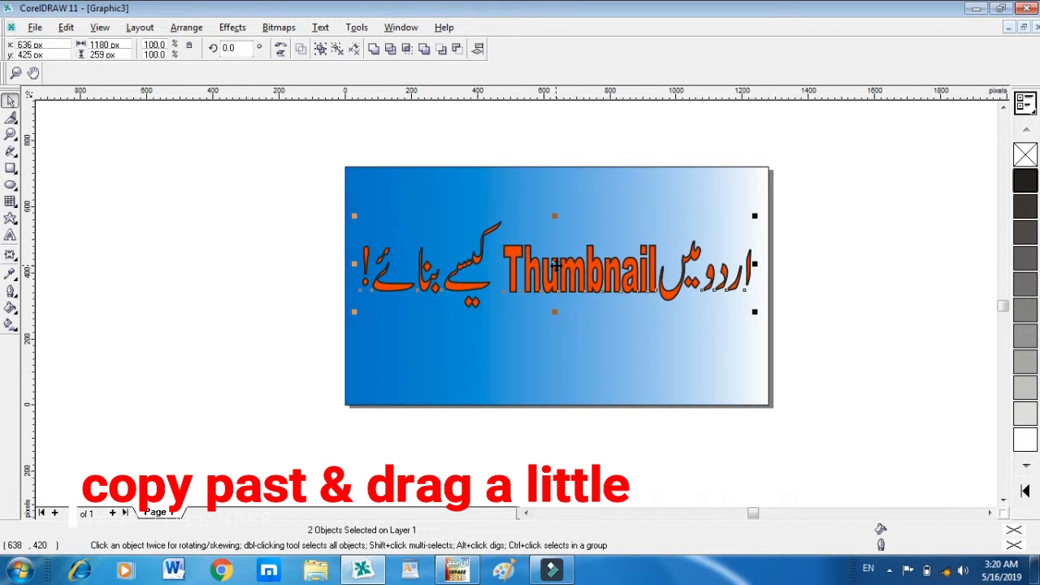
{"action": "left_click_drag", "start_coordinate": [557, 272], "coordinate": [553, 266]}
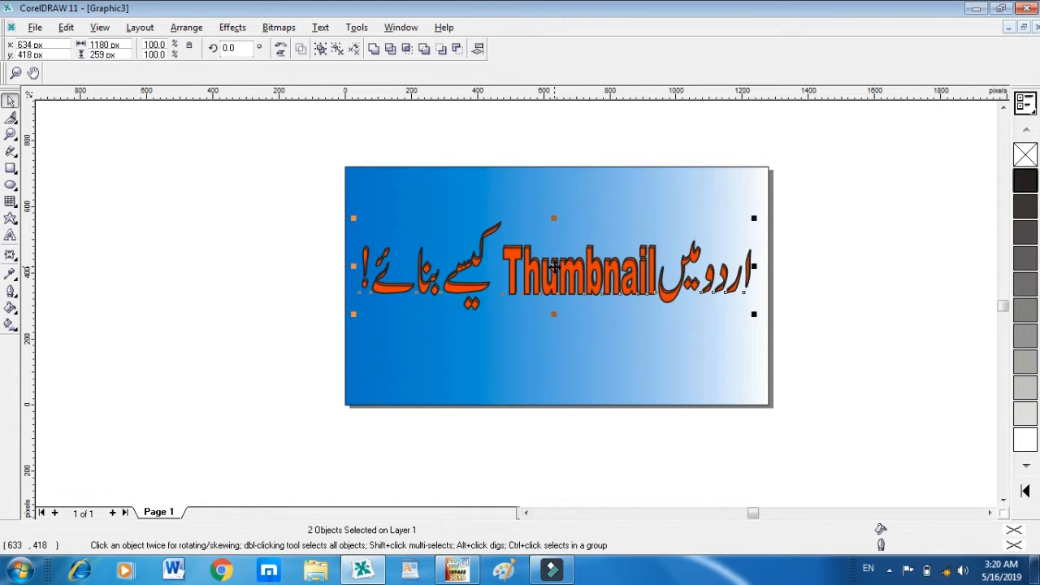
{"action": "left_click", "coordinate": [305, 378]}
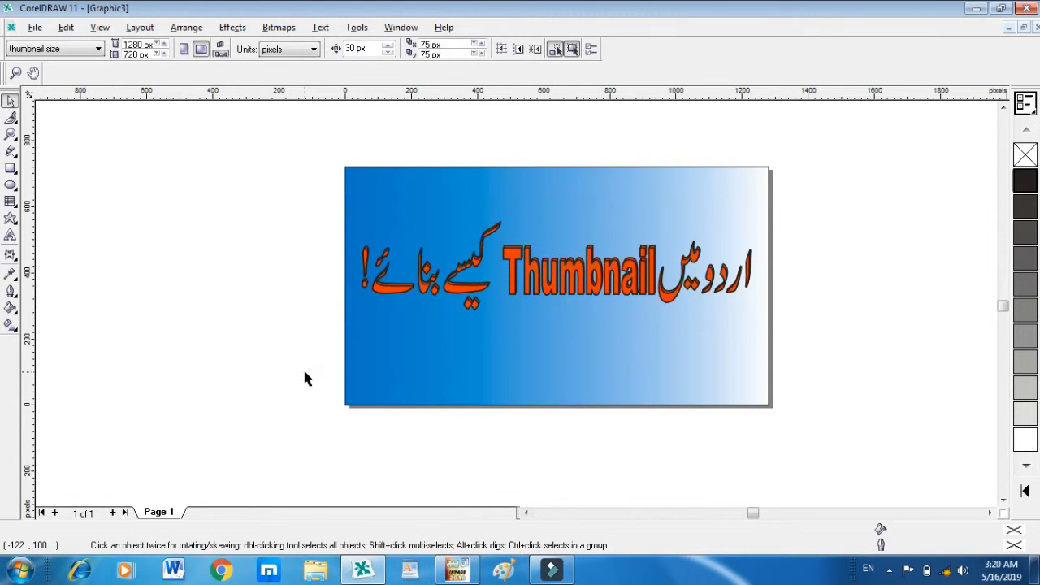
- Start exporting the thumbnail design to the Desktop as a PNG file named "thumbanil"
{"action": "left_click", "coordinate": [36, 25]}
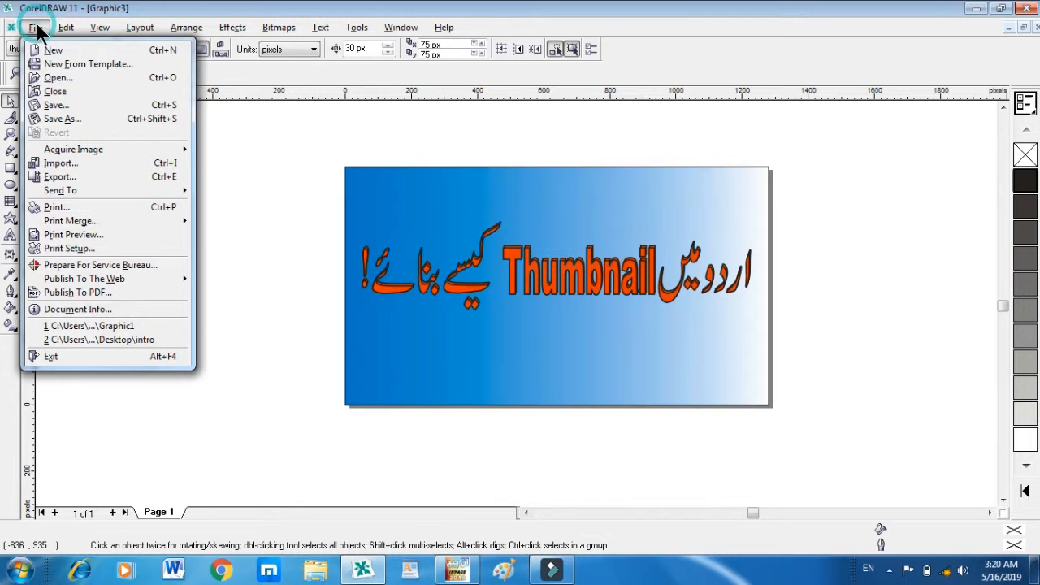
{"action": "left_click", "coordinate": [90, 176]}
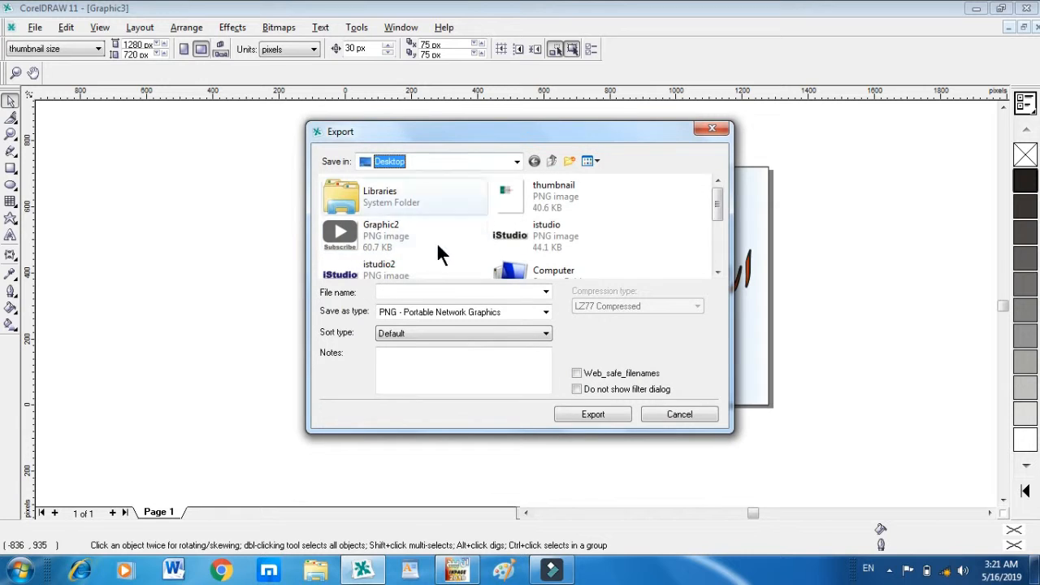
{"action": "left_click", "coordinate": [435, 292]}
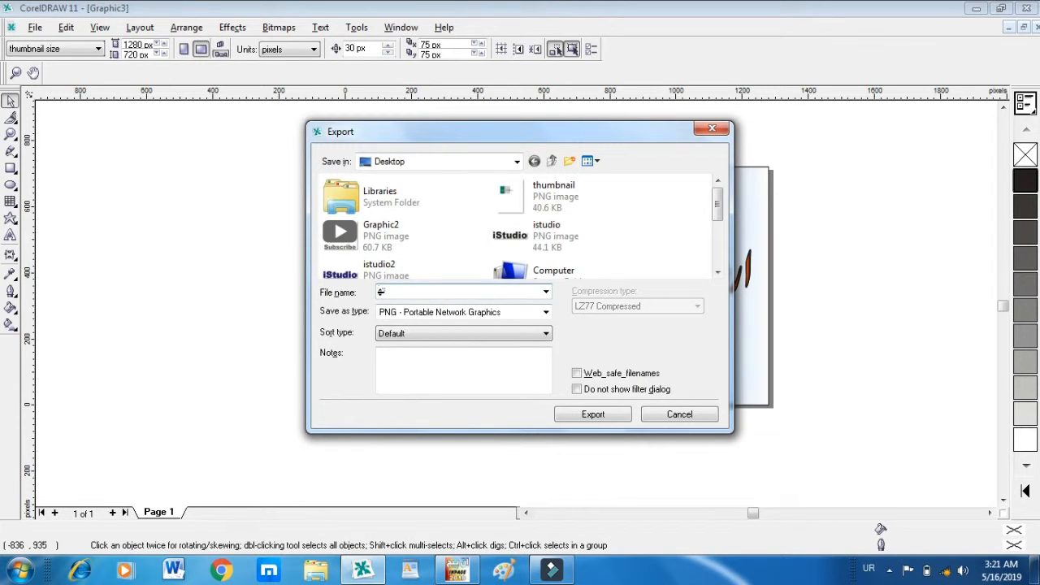
{"action": "type", "text": "s"}
{"action": "left_click", "coordinate": [600, 412]}
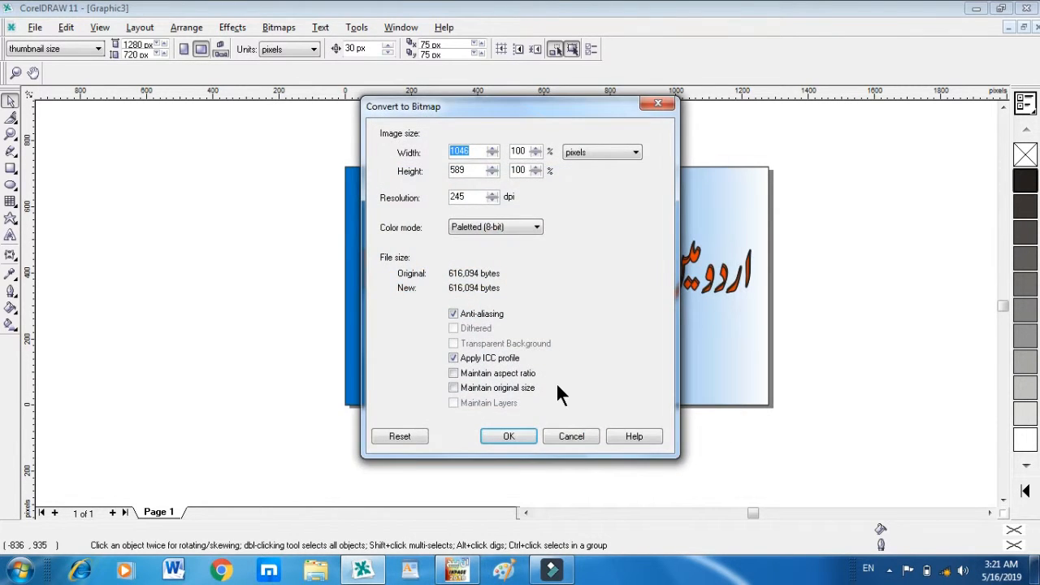
- Set the bitmap colour mode to RGB Color (24-bit) and complete the PNG export with no transparency
{"action": "left_click", "coordinate": [538, 231]}
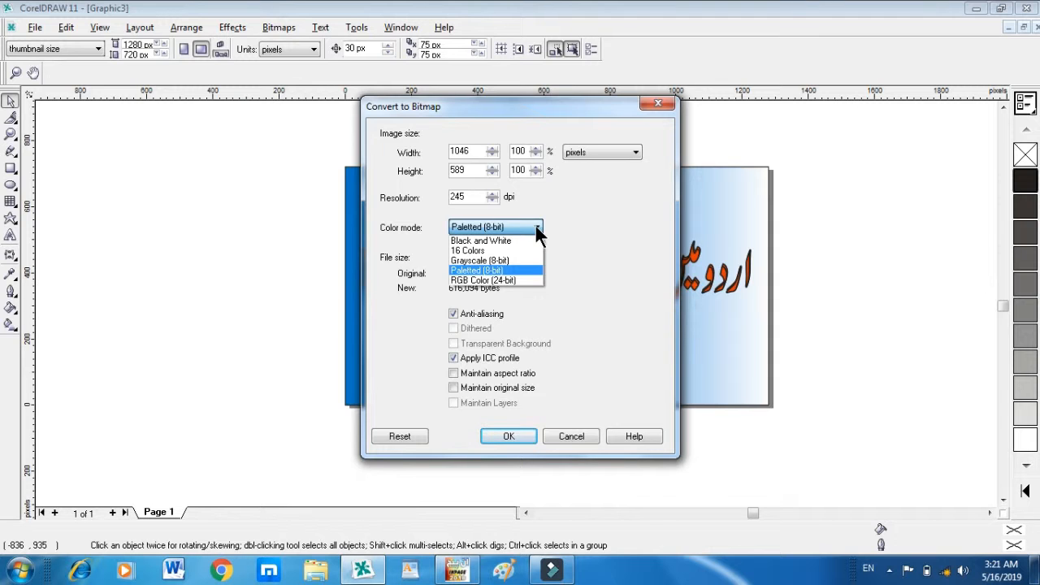
{"action": "left_click", "coordinate": [516, 279]}
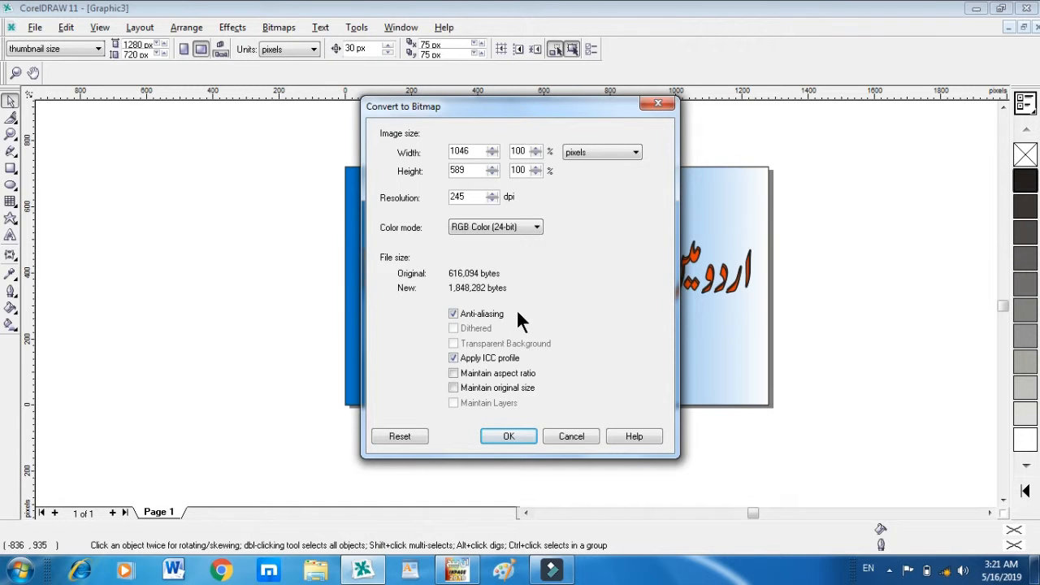
{"action": "left_click", "coordinate": [508, 439]}
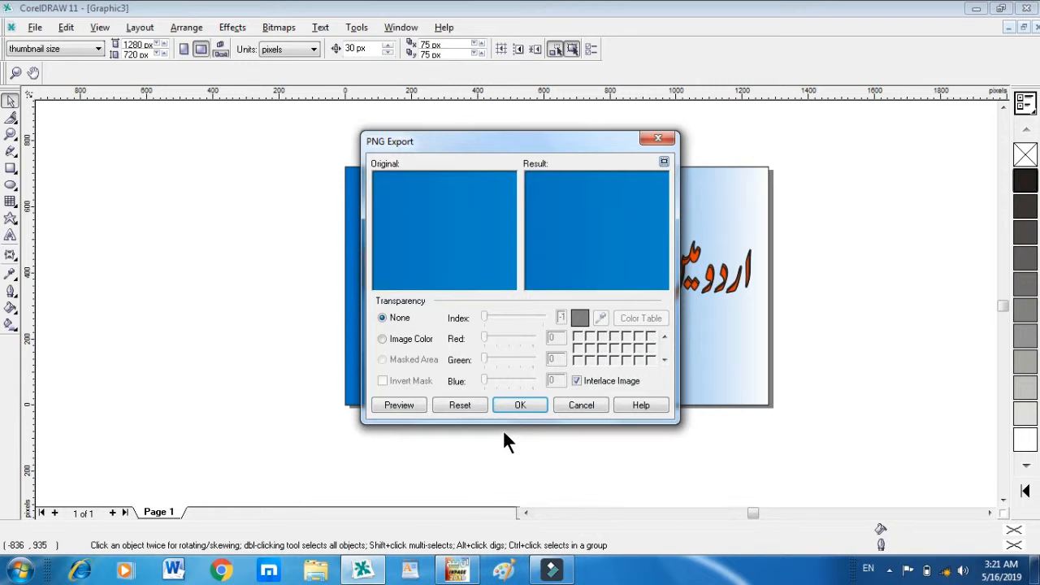
{"action": "left_click", "coordinate": [518, 408]}
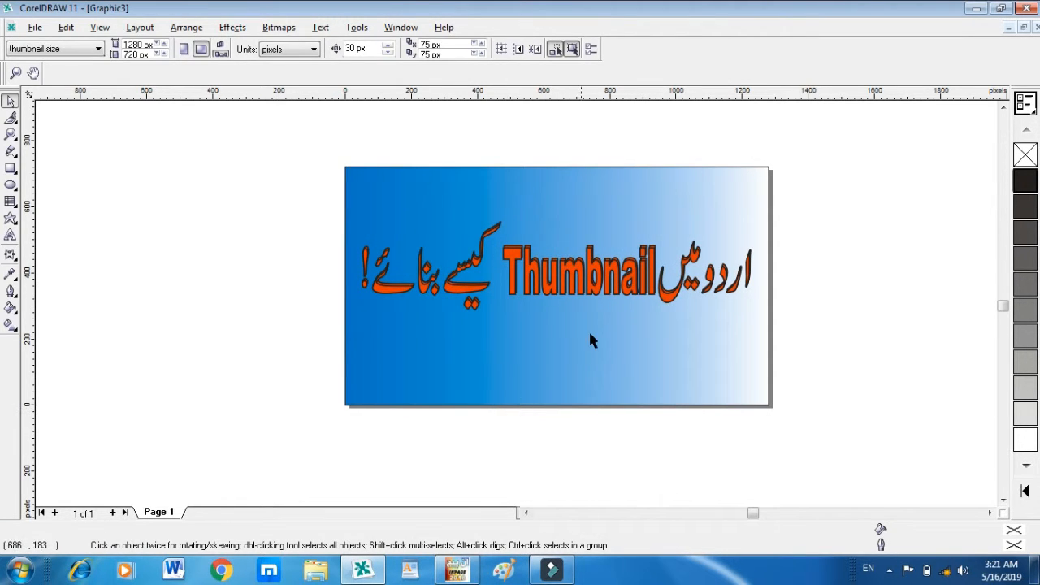
- Minimize CorelDRAW and InPage to reach the desktop and preview the exported "thumbanil" image
{"action": "left_click", "coordinate": [978, 9]}
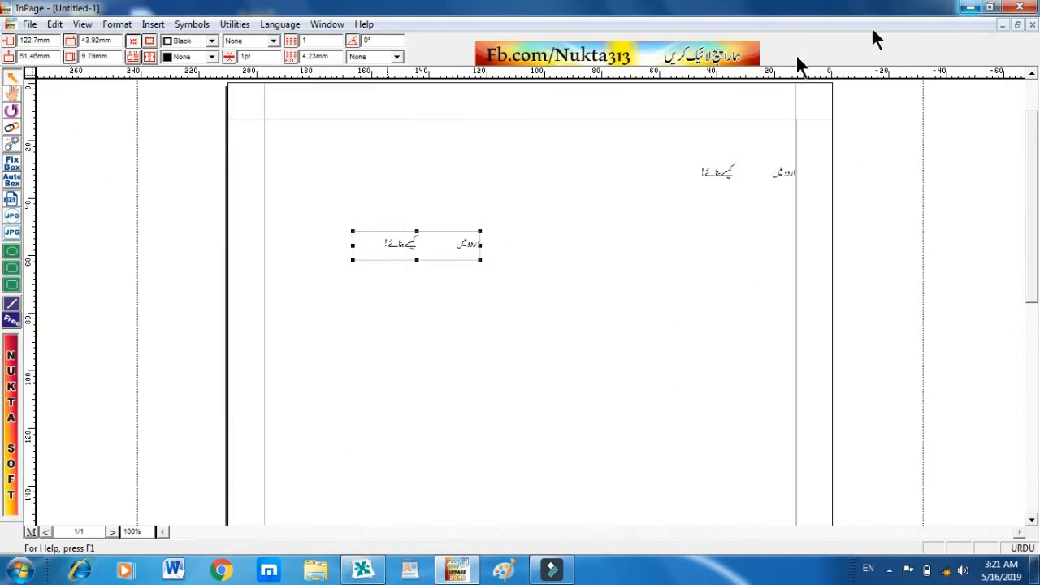
{"action": "left_click", "coordinate": [967, 10]}
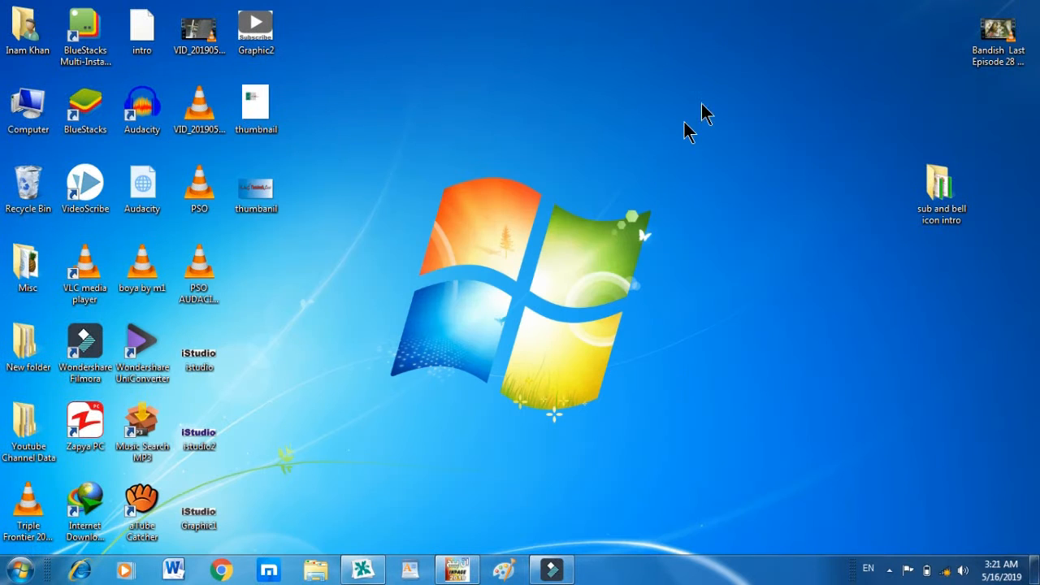
{"action": "right_click", "coordinate": [264, 204]}
{"action": "left_click", "coordinate": [323, 106]}
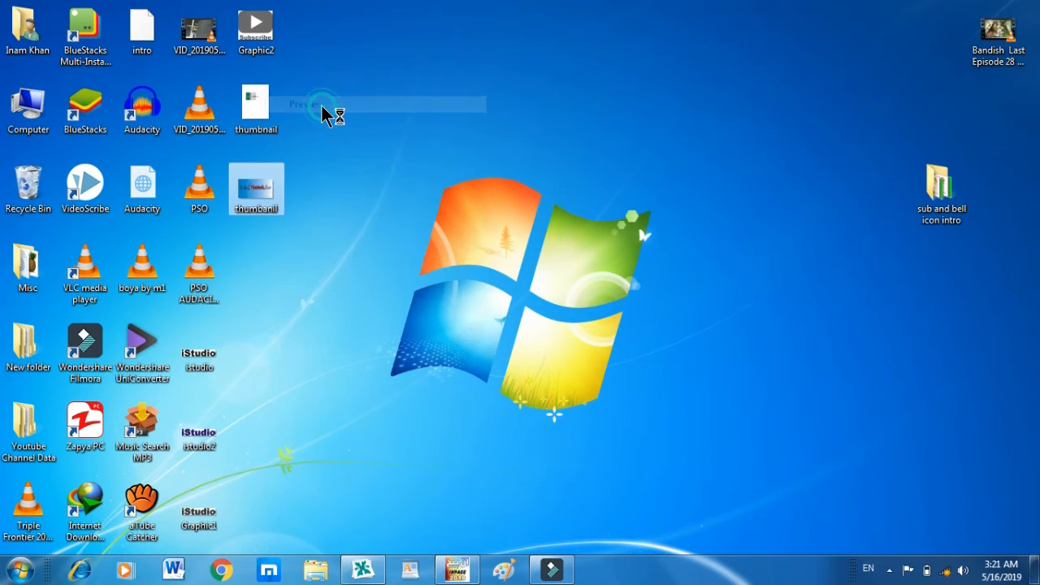